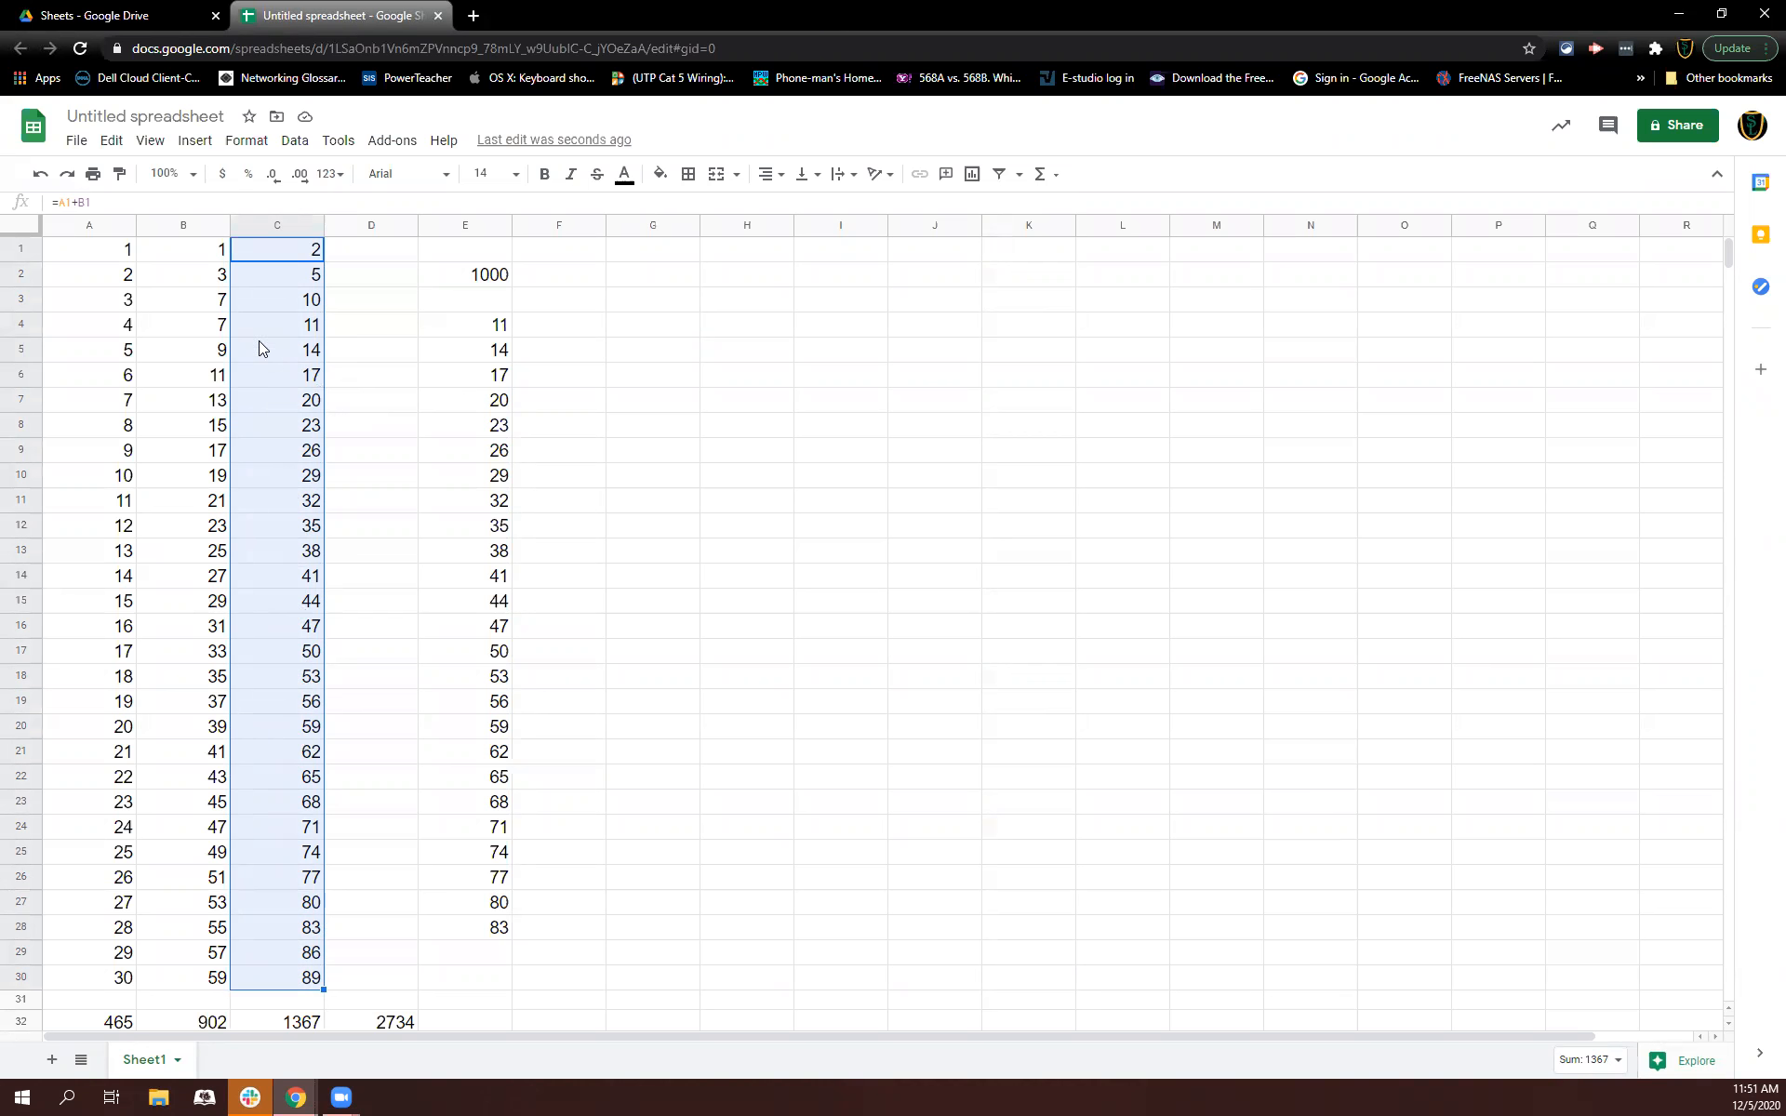
# Step: Insert a chart from the selected C1:C30 values and move it beside the data
pyautogui.click(195, 140)
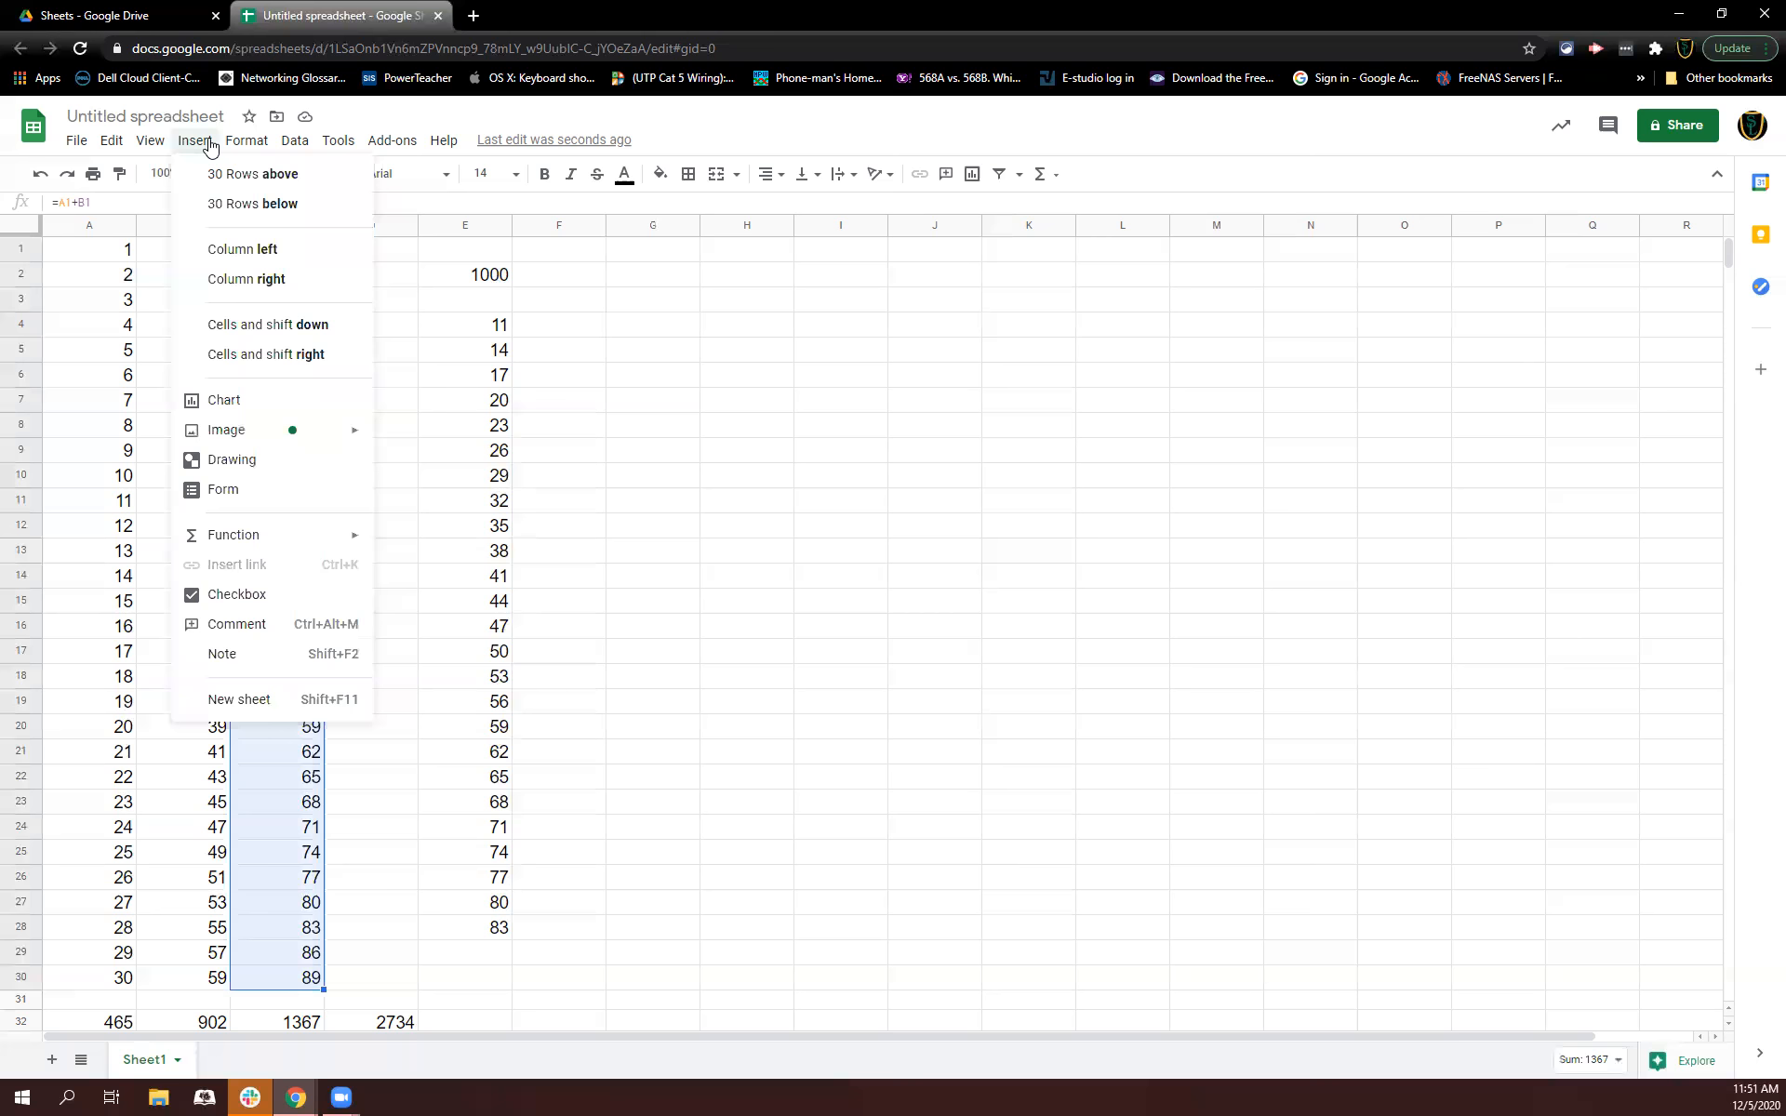
pyautogui.click(226, 408)
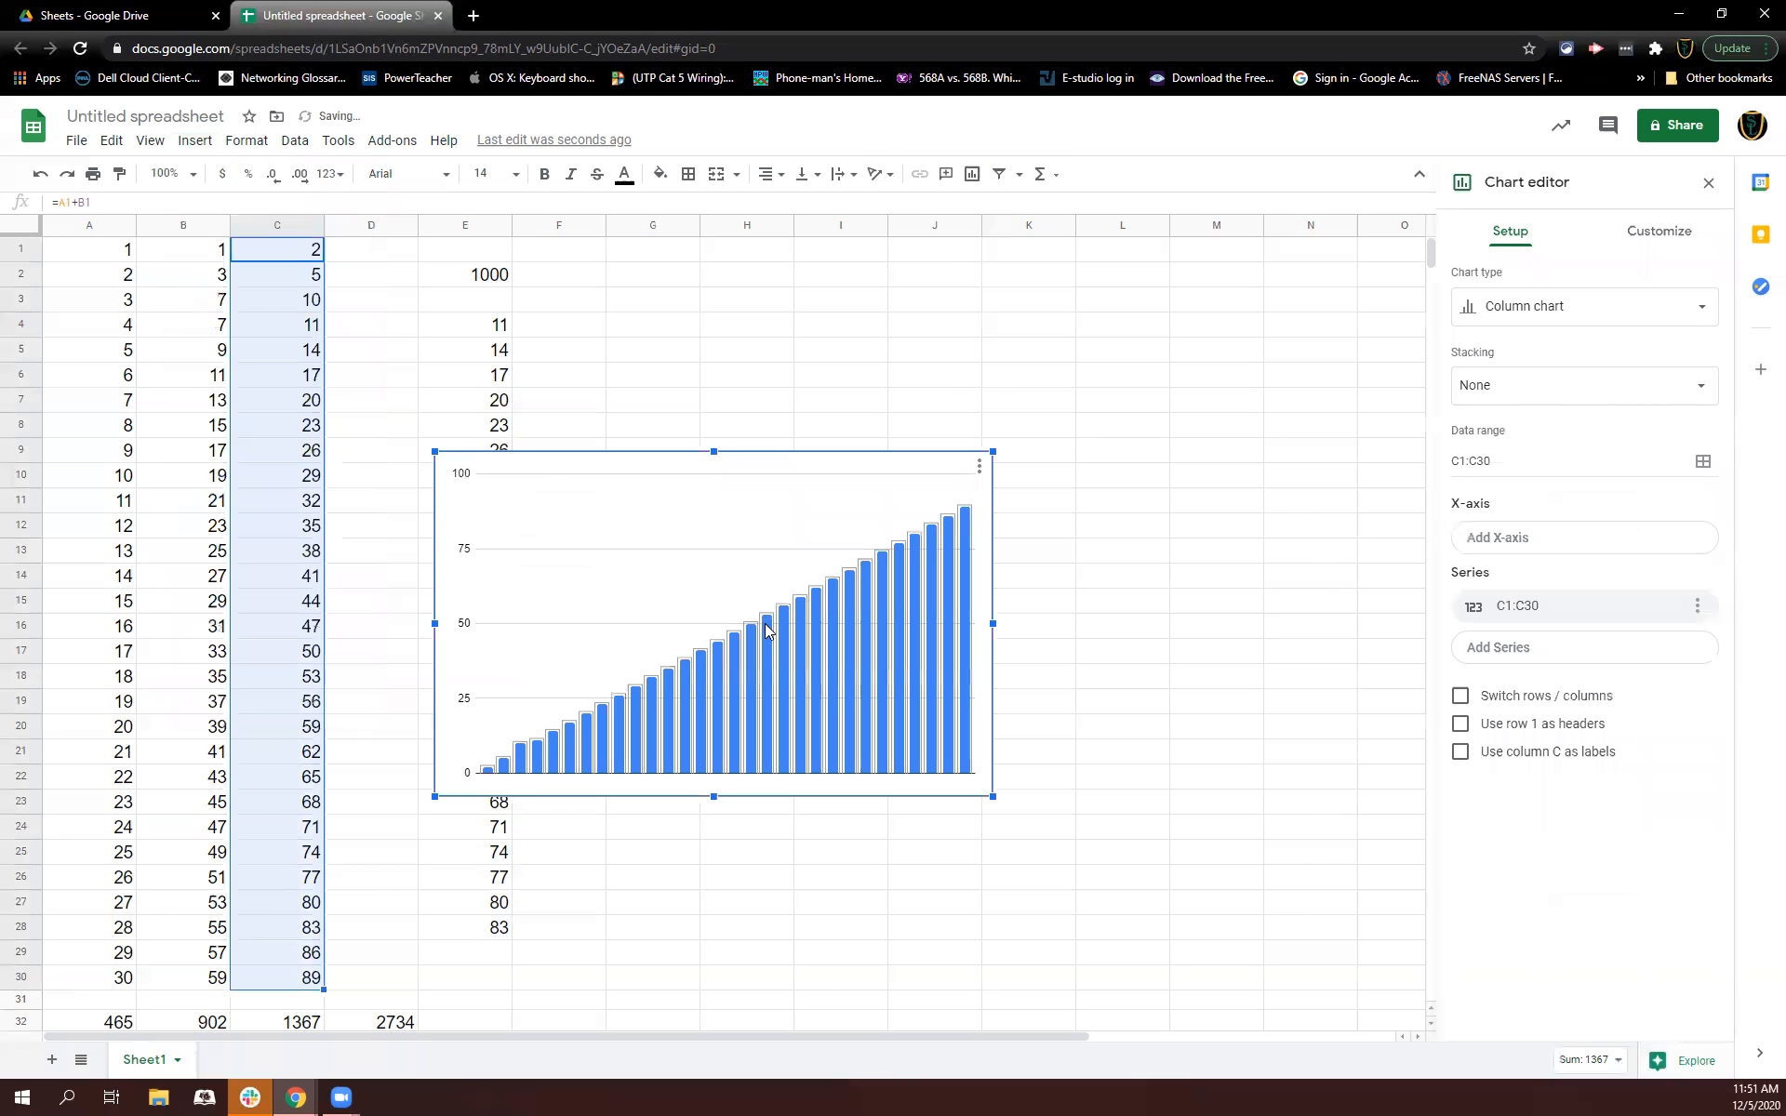
pyautogui.moveTo(615, 462); pyautogui.dragTo(826, 391)
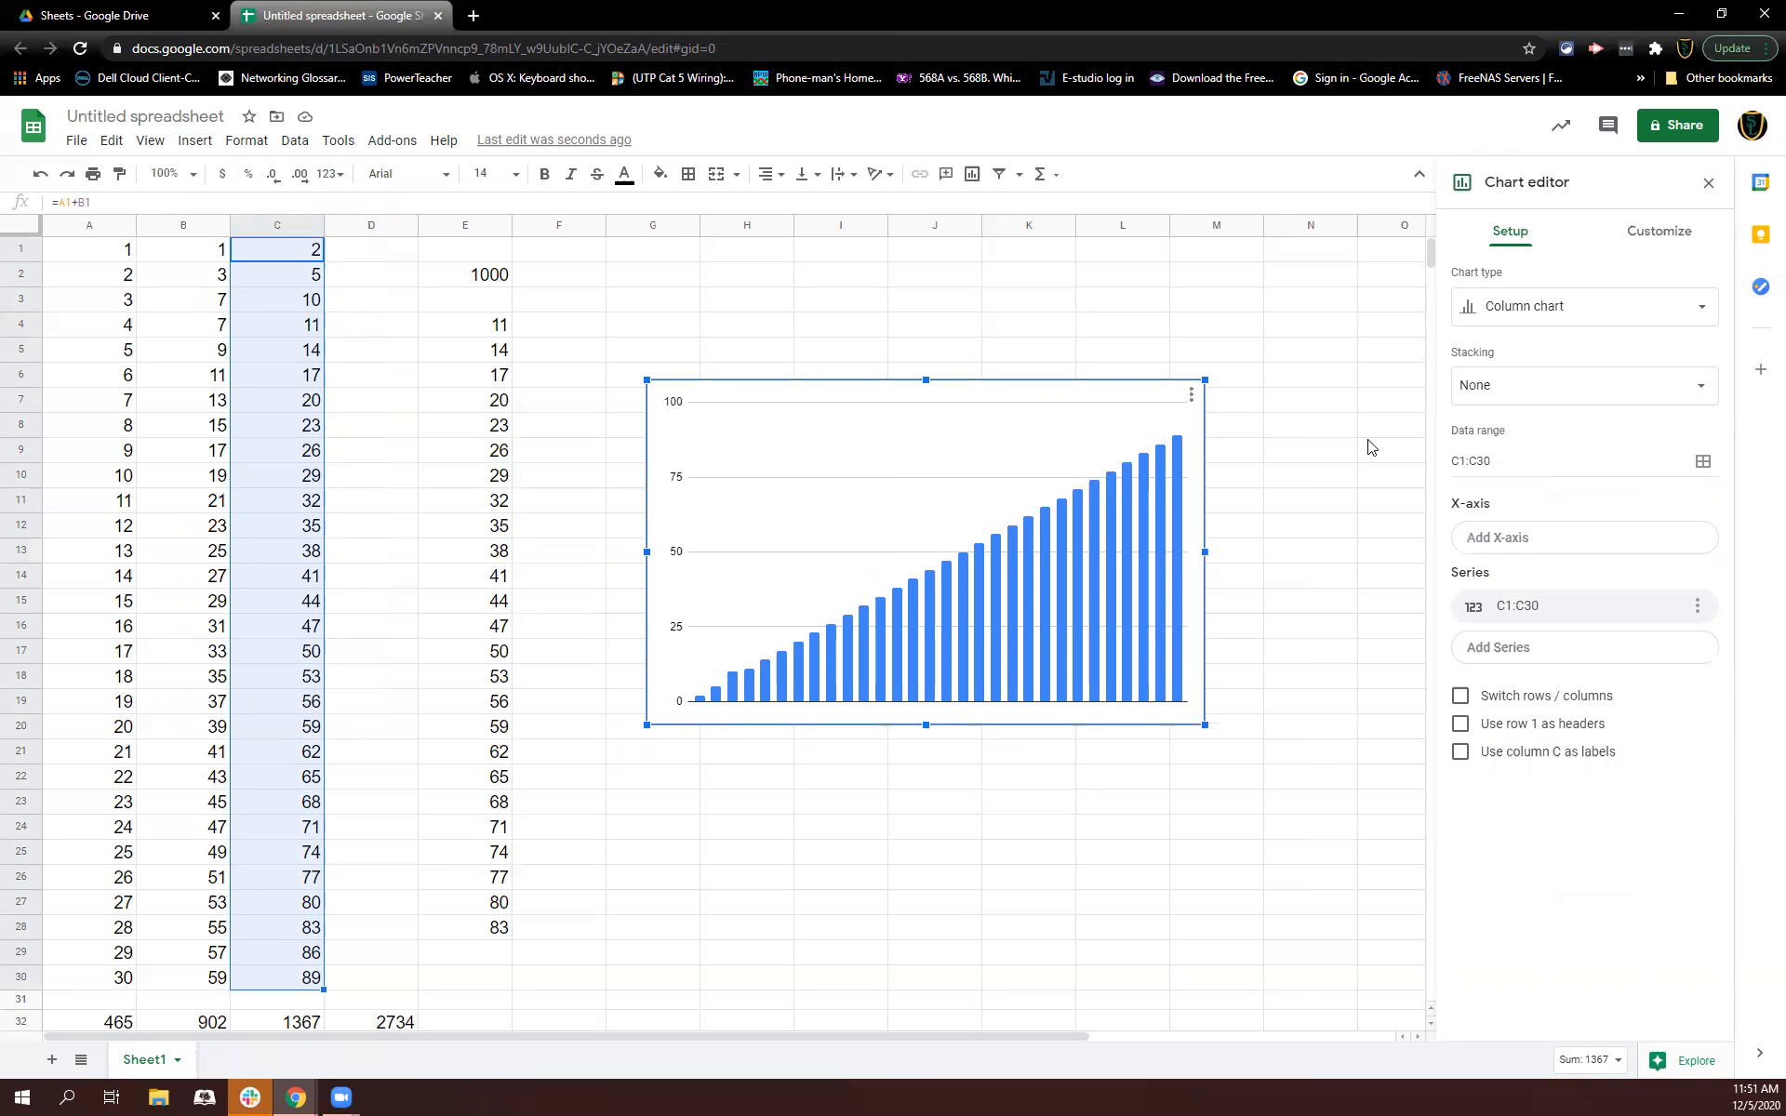
# Step: Change the chart type to a pie chart
pyautogui.click(1486, 319)
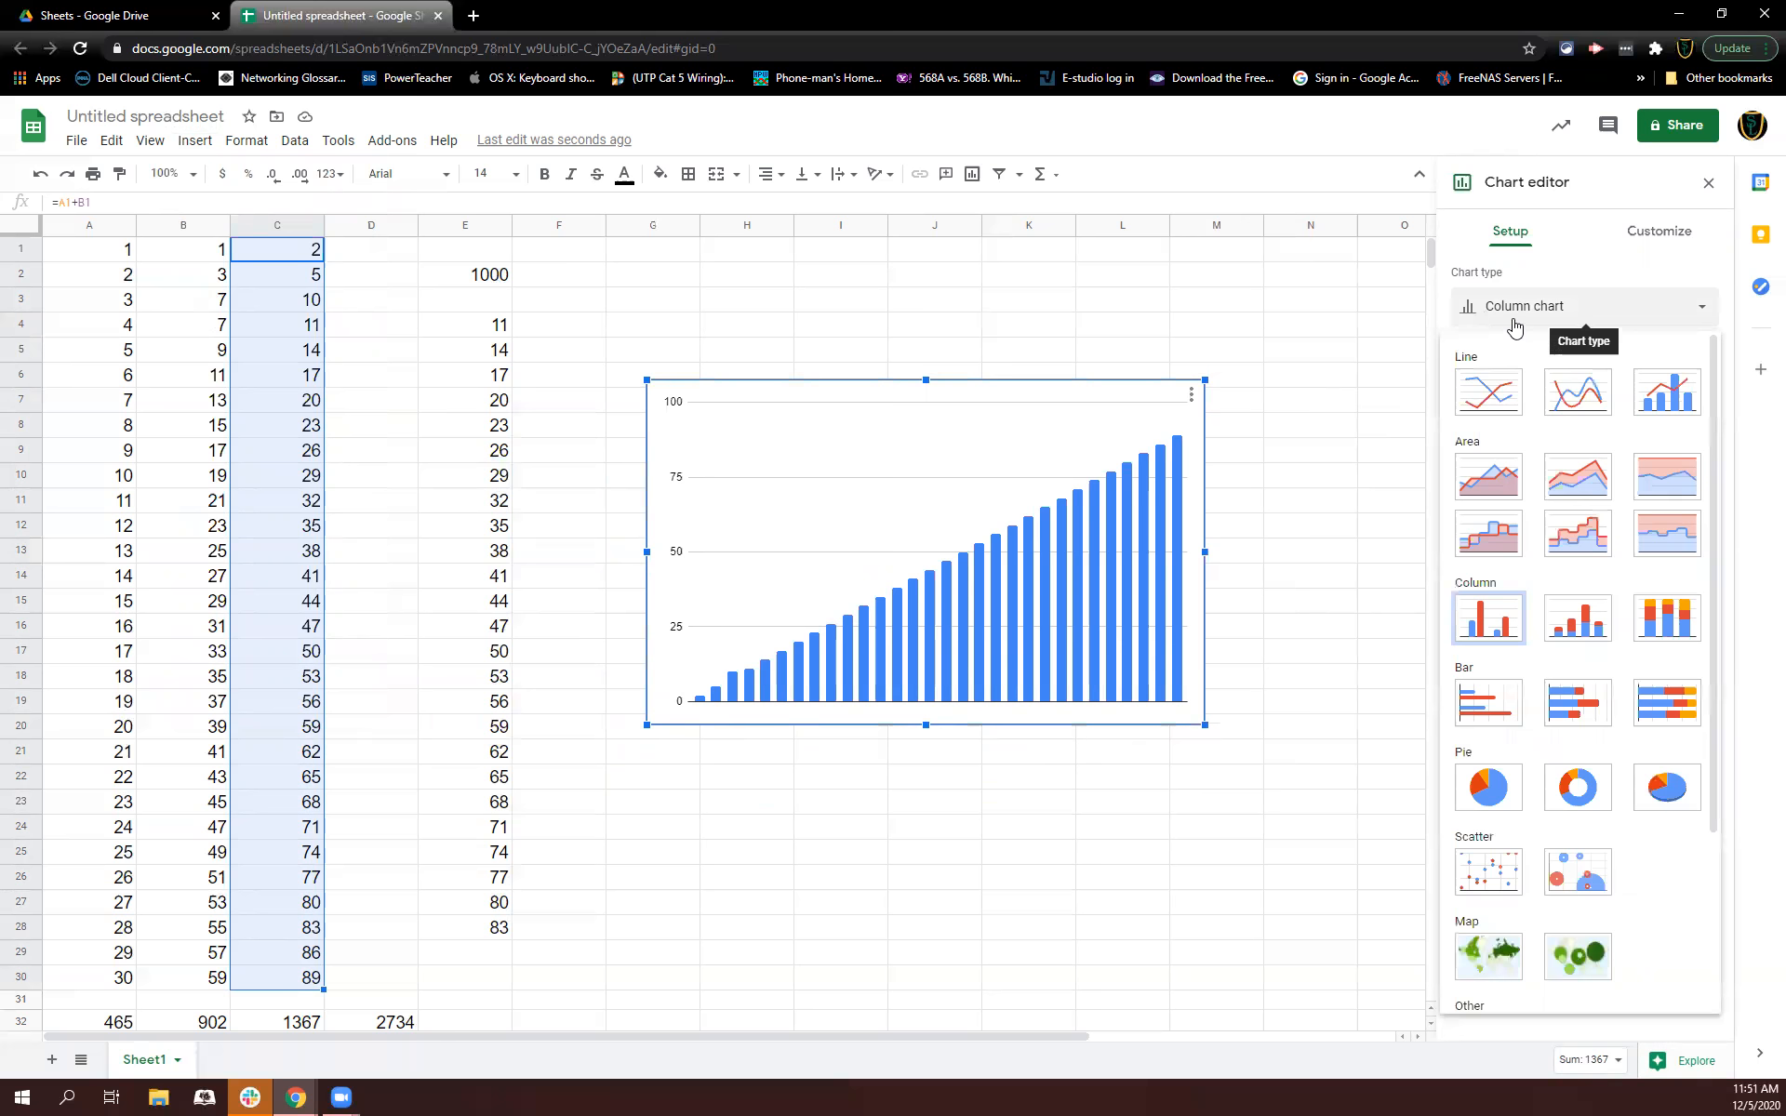
pyautogui.click(1486, 789)
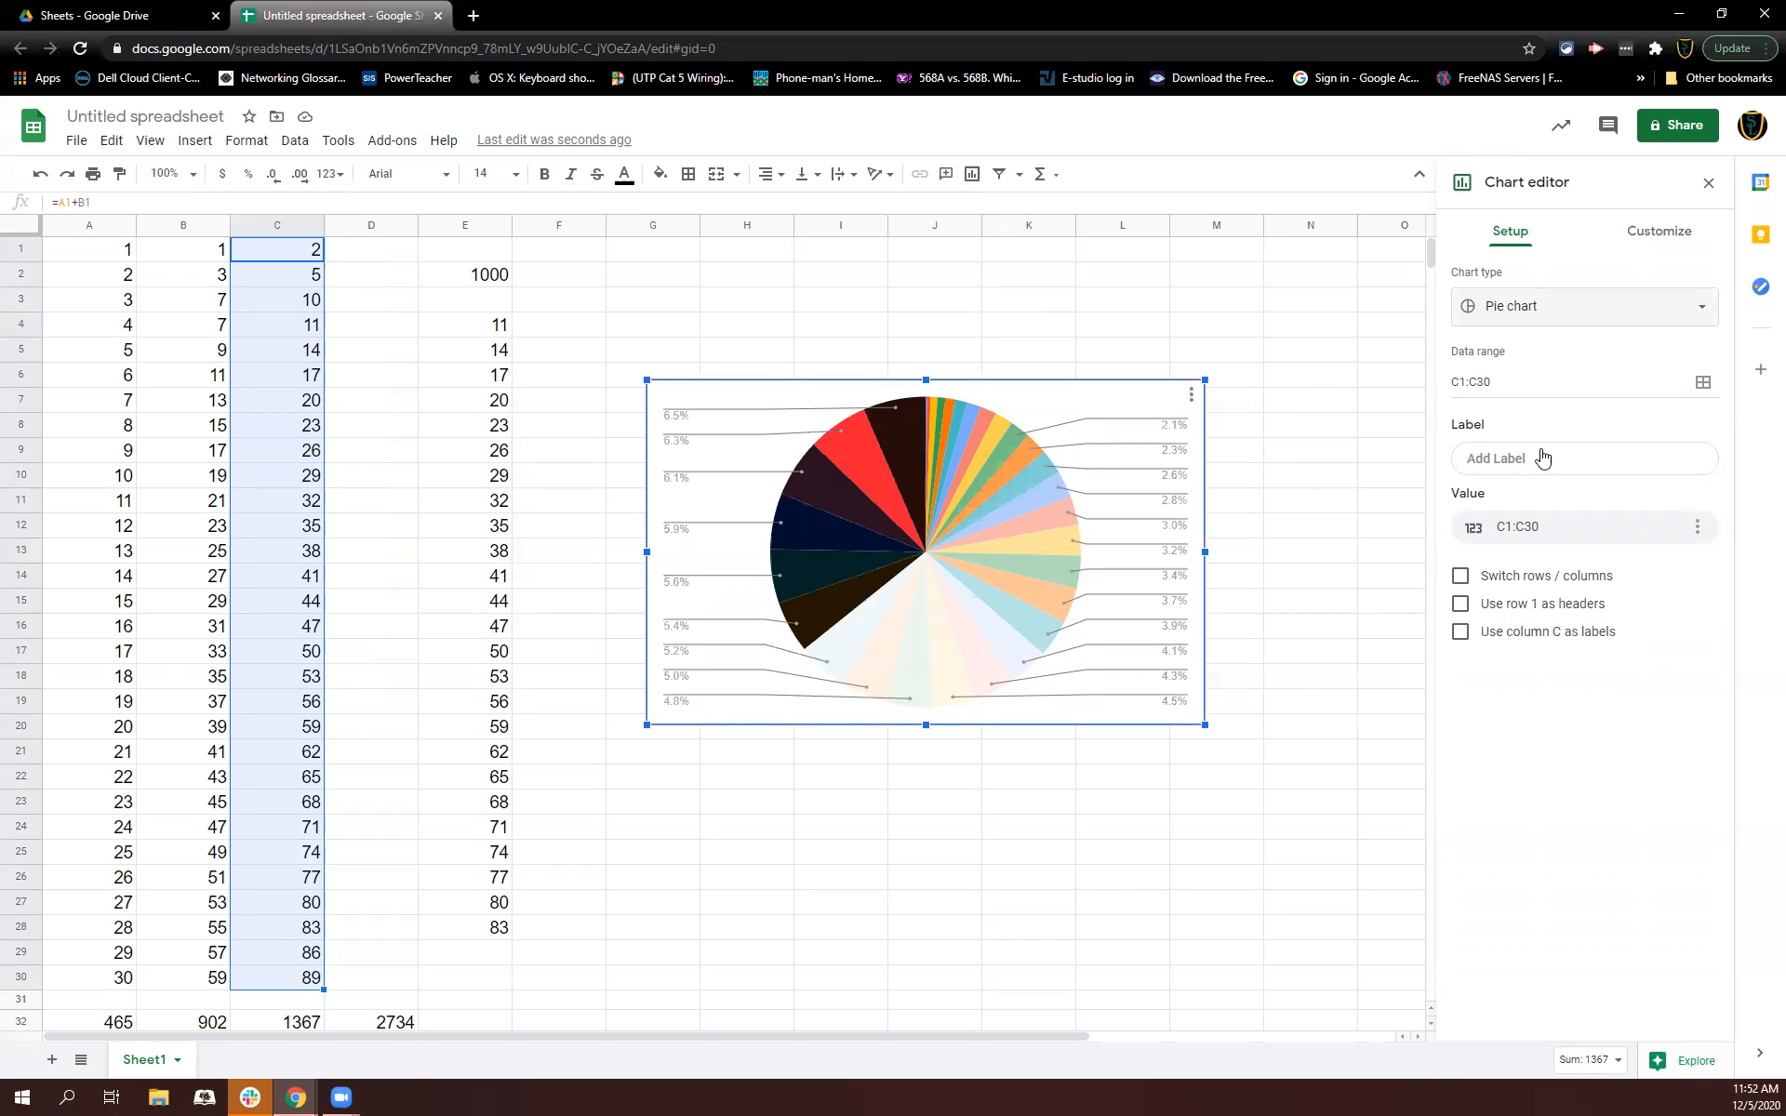
pyautogui.click(1485, 528)
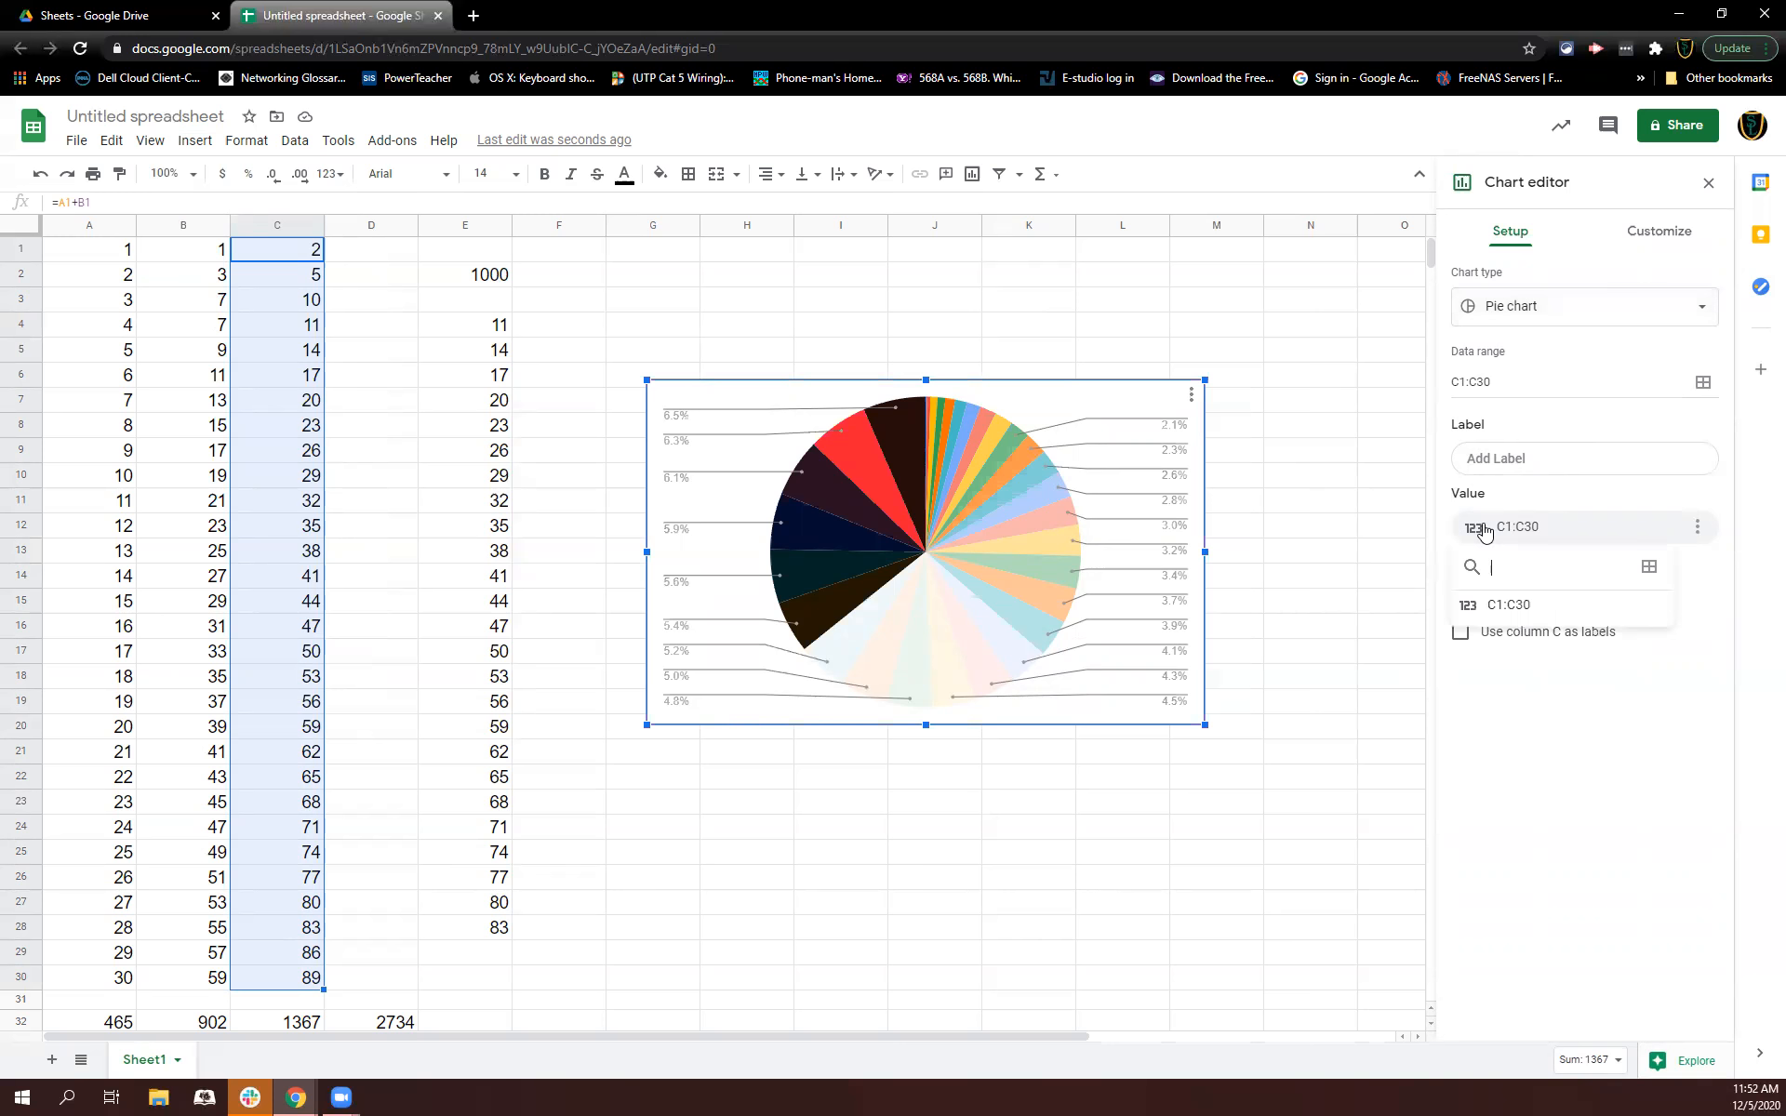
pyautogui.click(1549, 490)
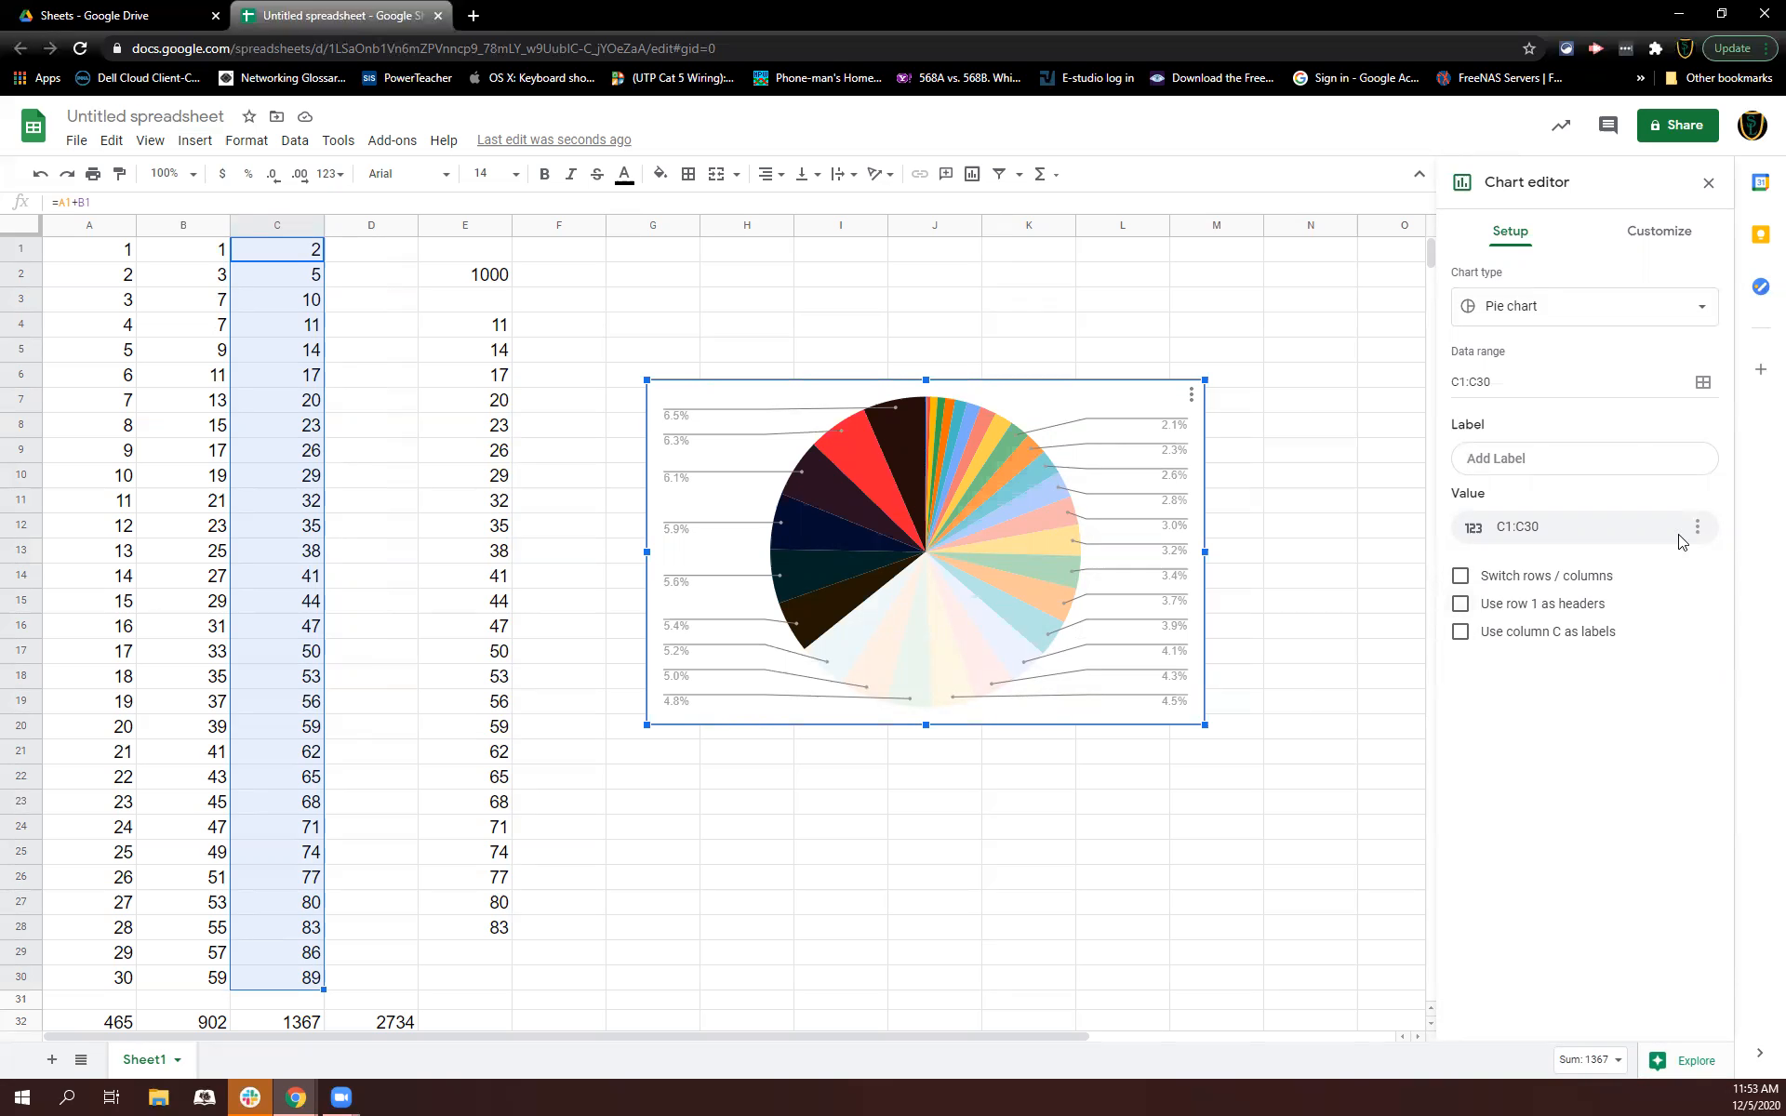
# Step: Set the chart's background color to light green
pyautogui.click(1640, 247)
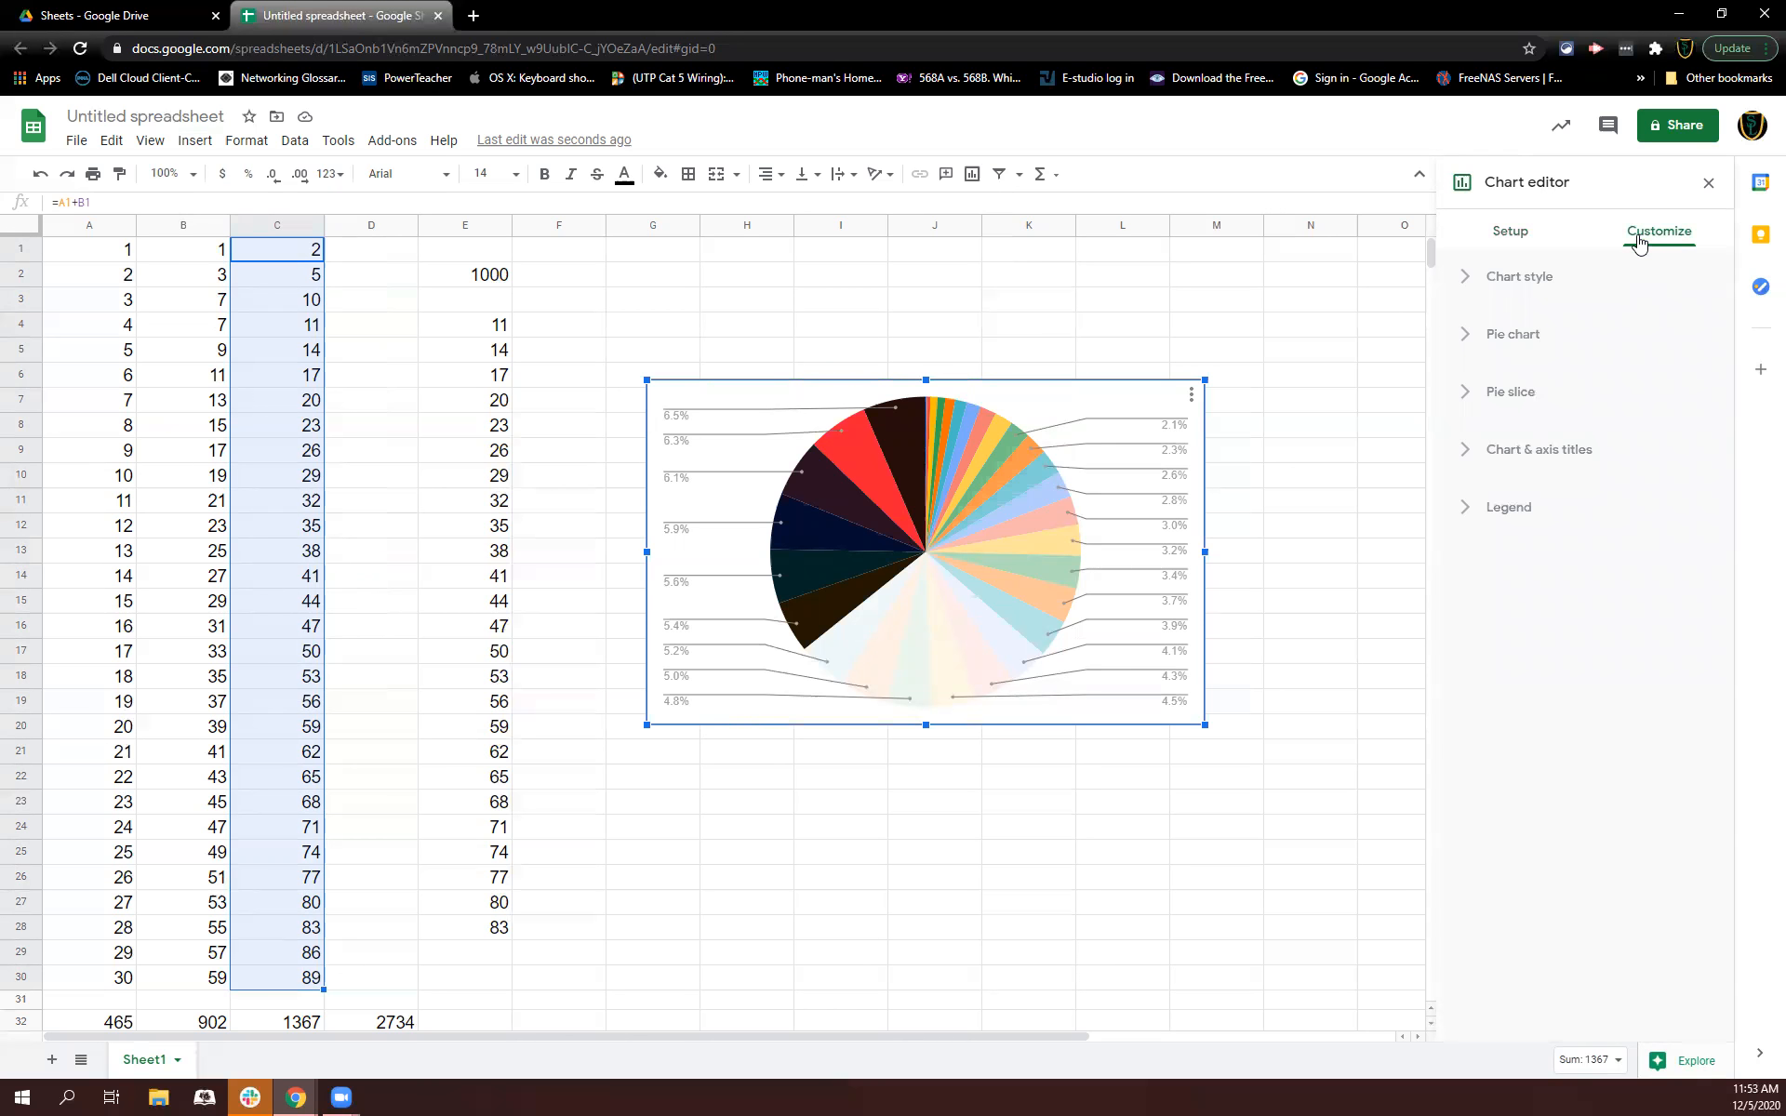
pyautogui.click(1475, 277)
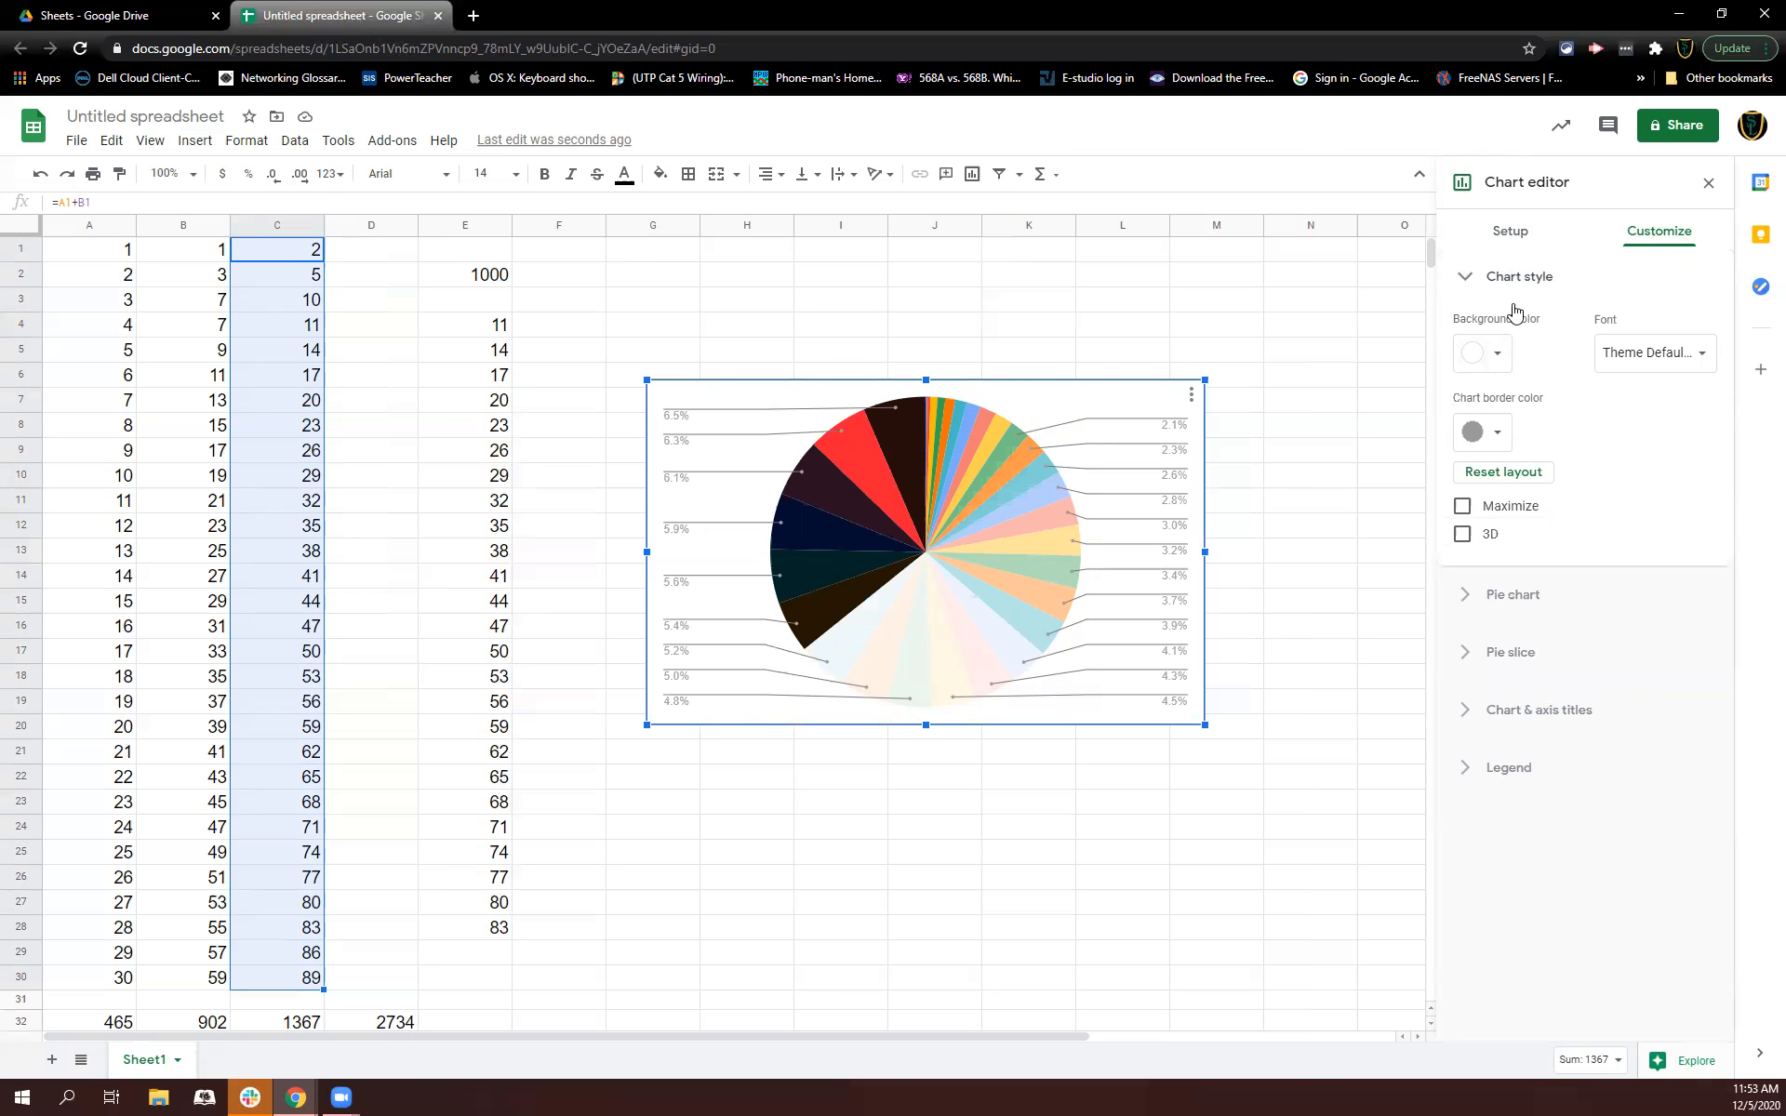
pyautogui.click(1494, 353)
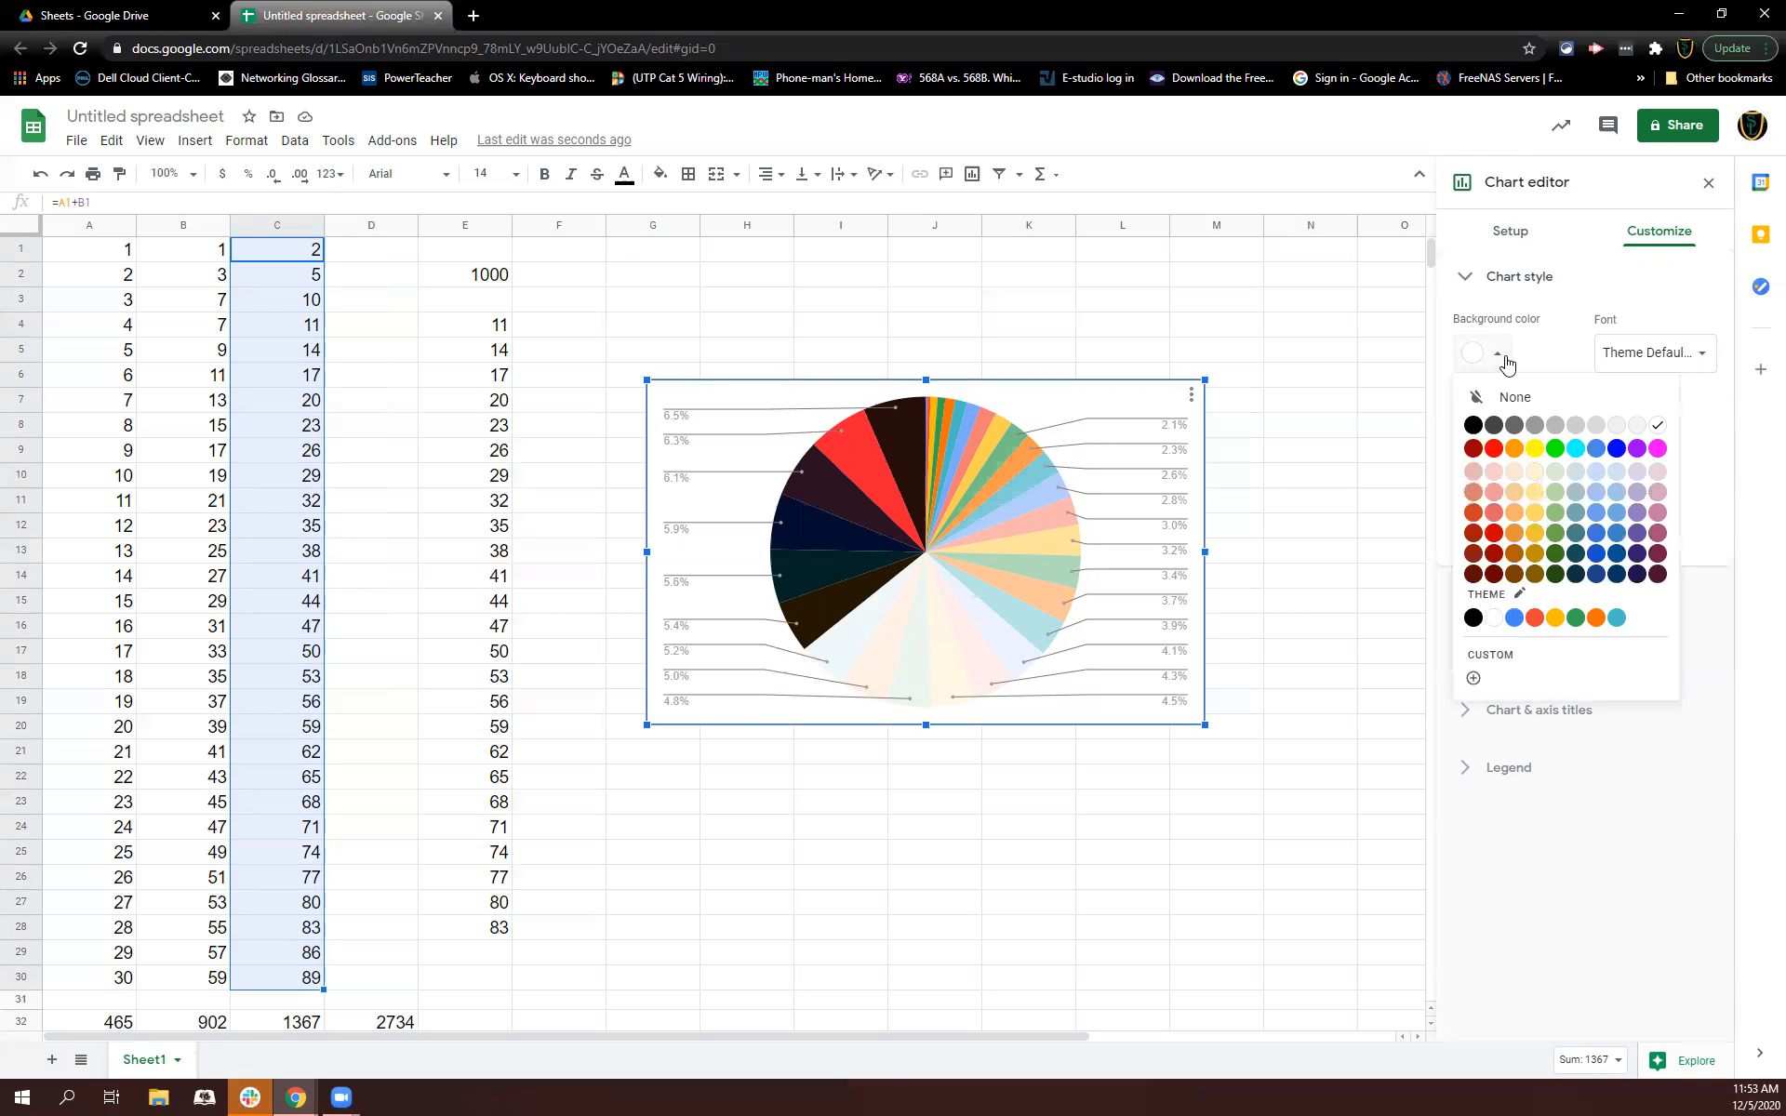
pyautogui.click(1552, 493)
# Step: Set the chart border color to magenta
pyautogui.click(1479, 433)
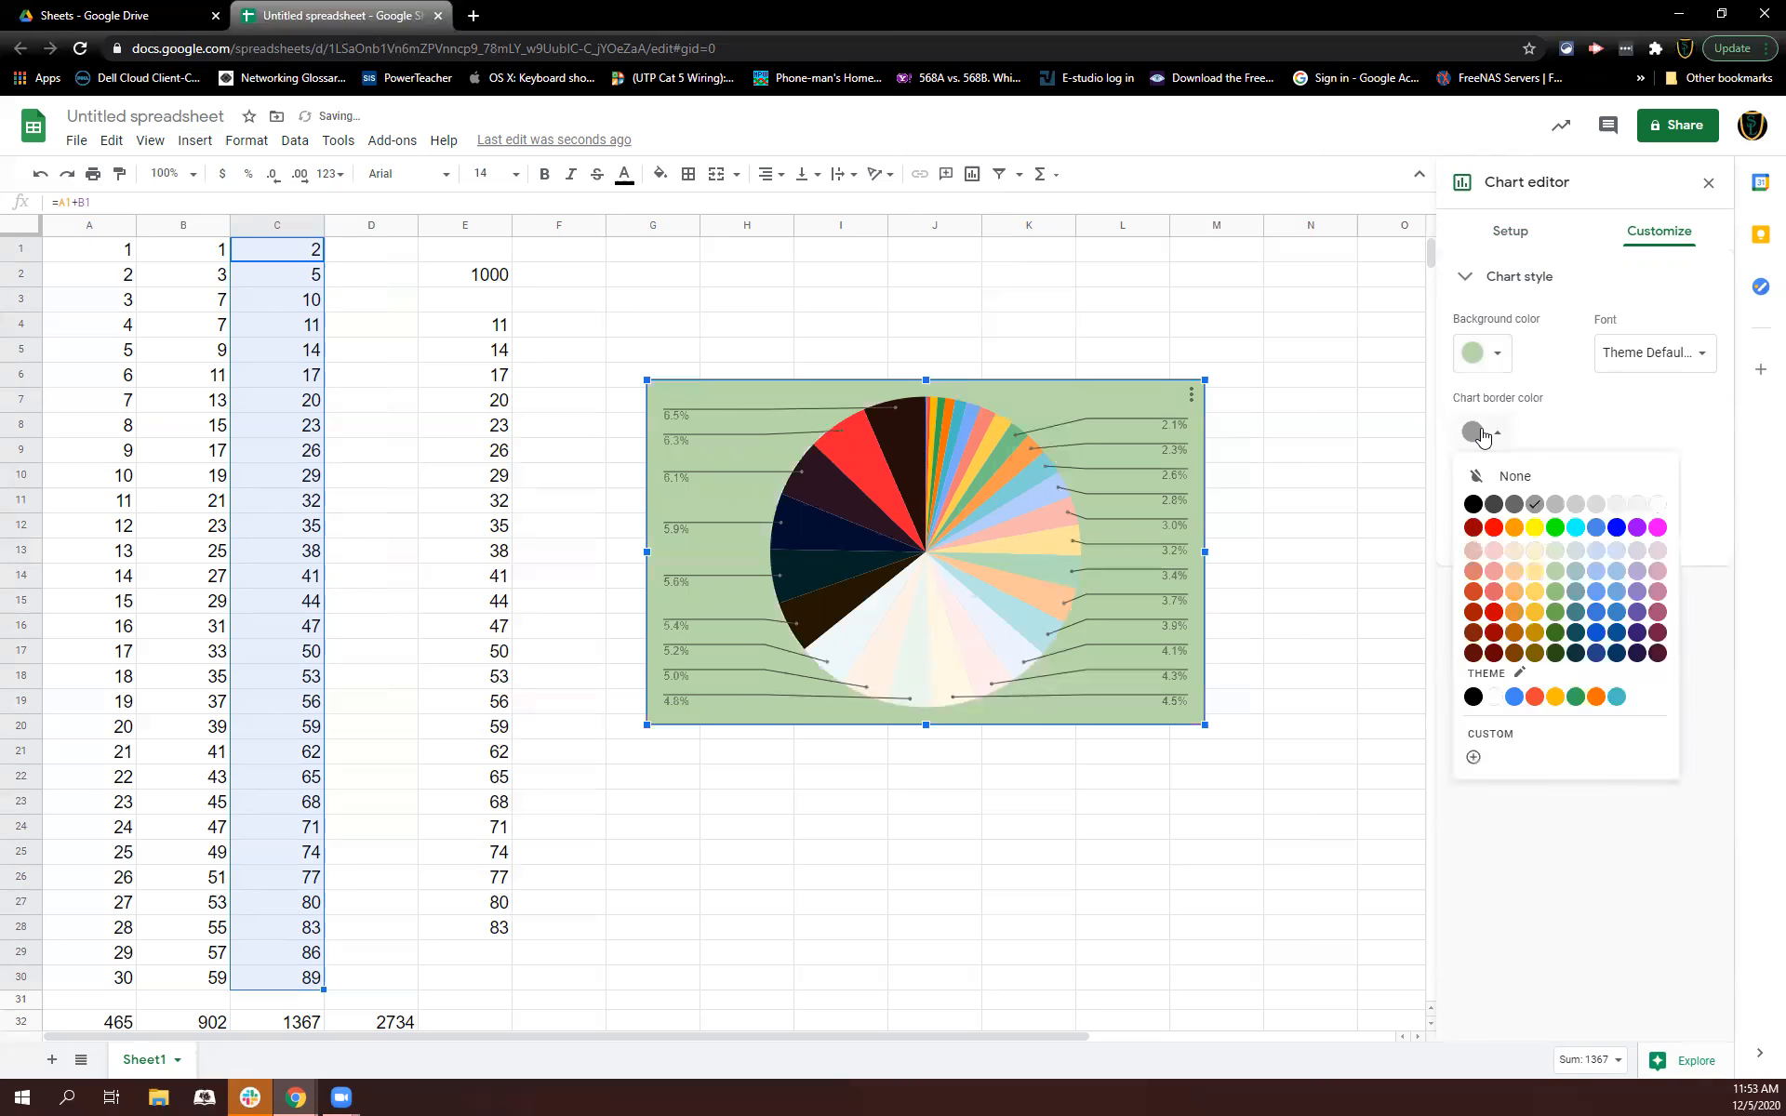
pyautogui.click(1656, 527)
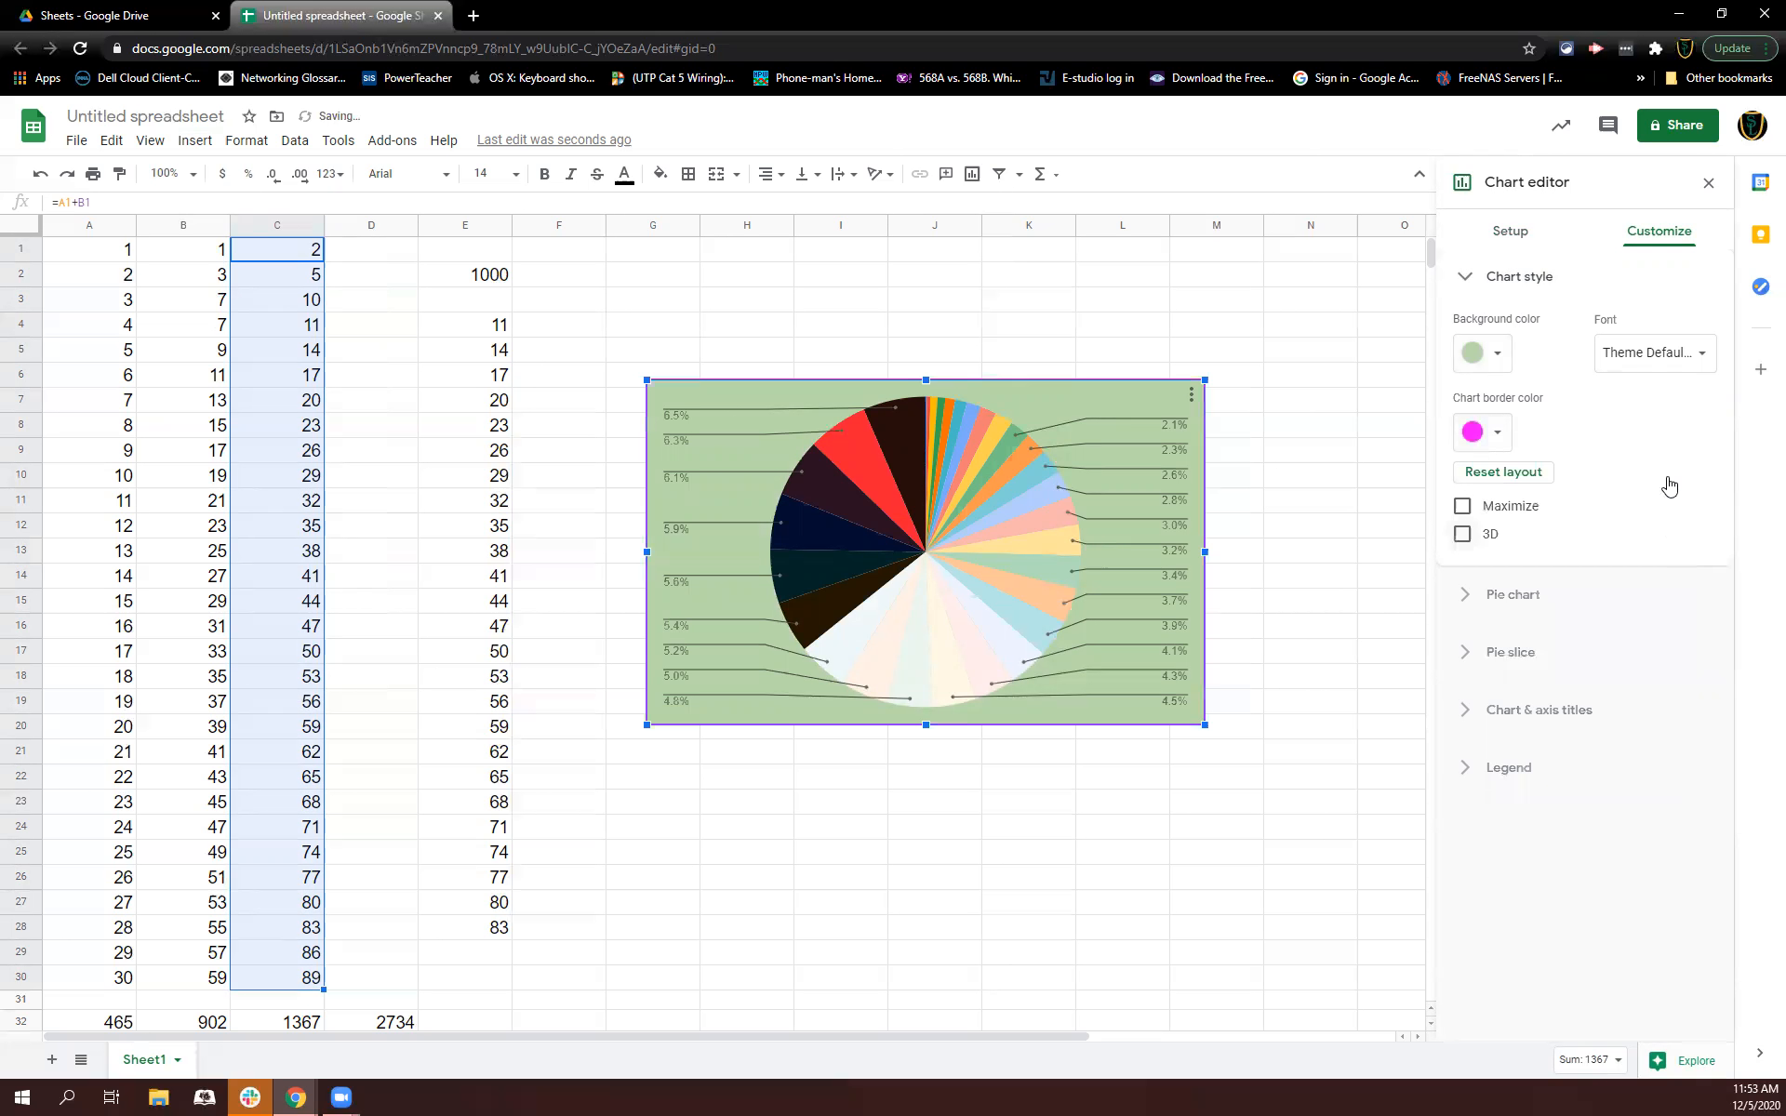
pyautogui.click(1656, 351)
pyautogui.click(1569, 366)
pyautogui.click(1463, 535)
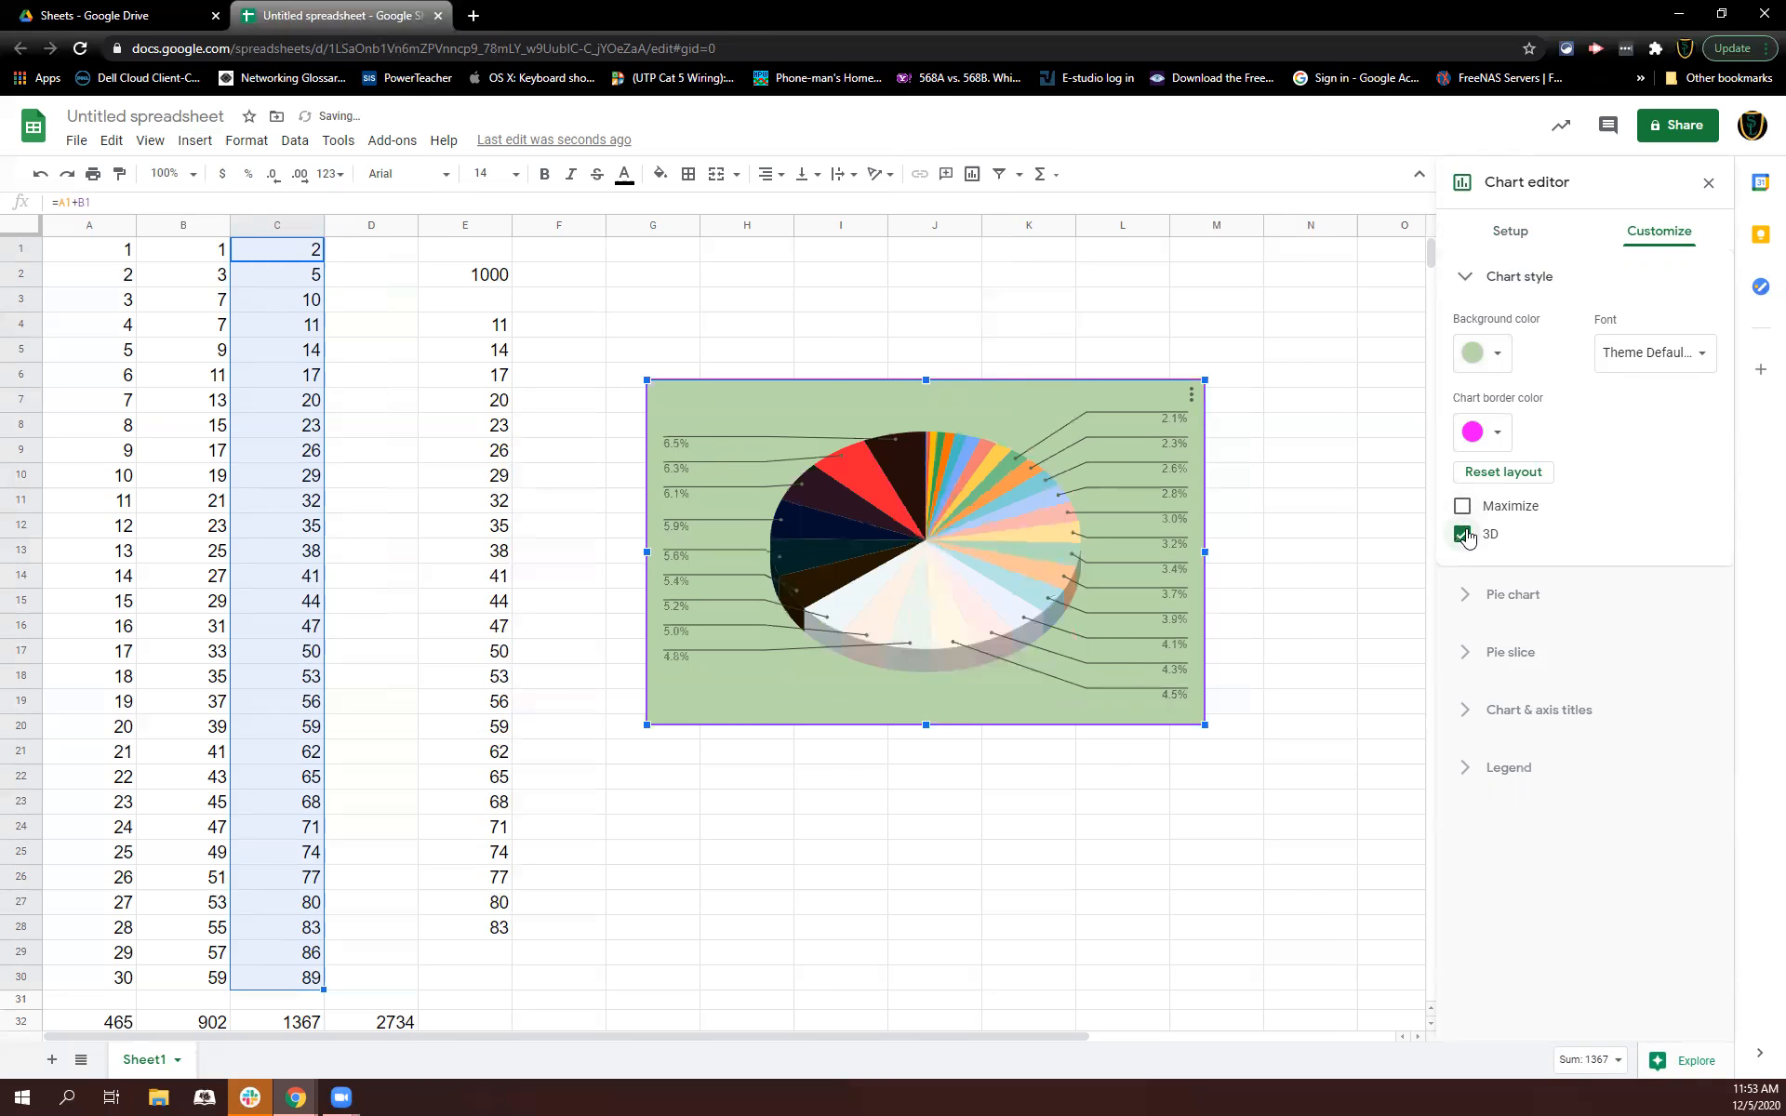
# Step: Try a 75% donut hole on the pie chart, then reset it to 0%
pyautogui.click(1499, 598)
pyautogui.click(1540, 414)
pyautogui.click(1500, 540)
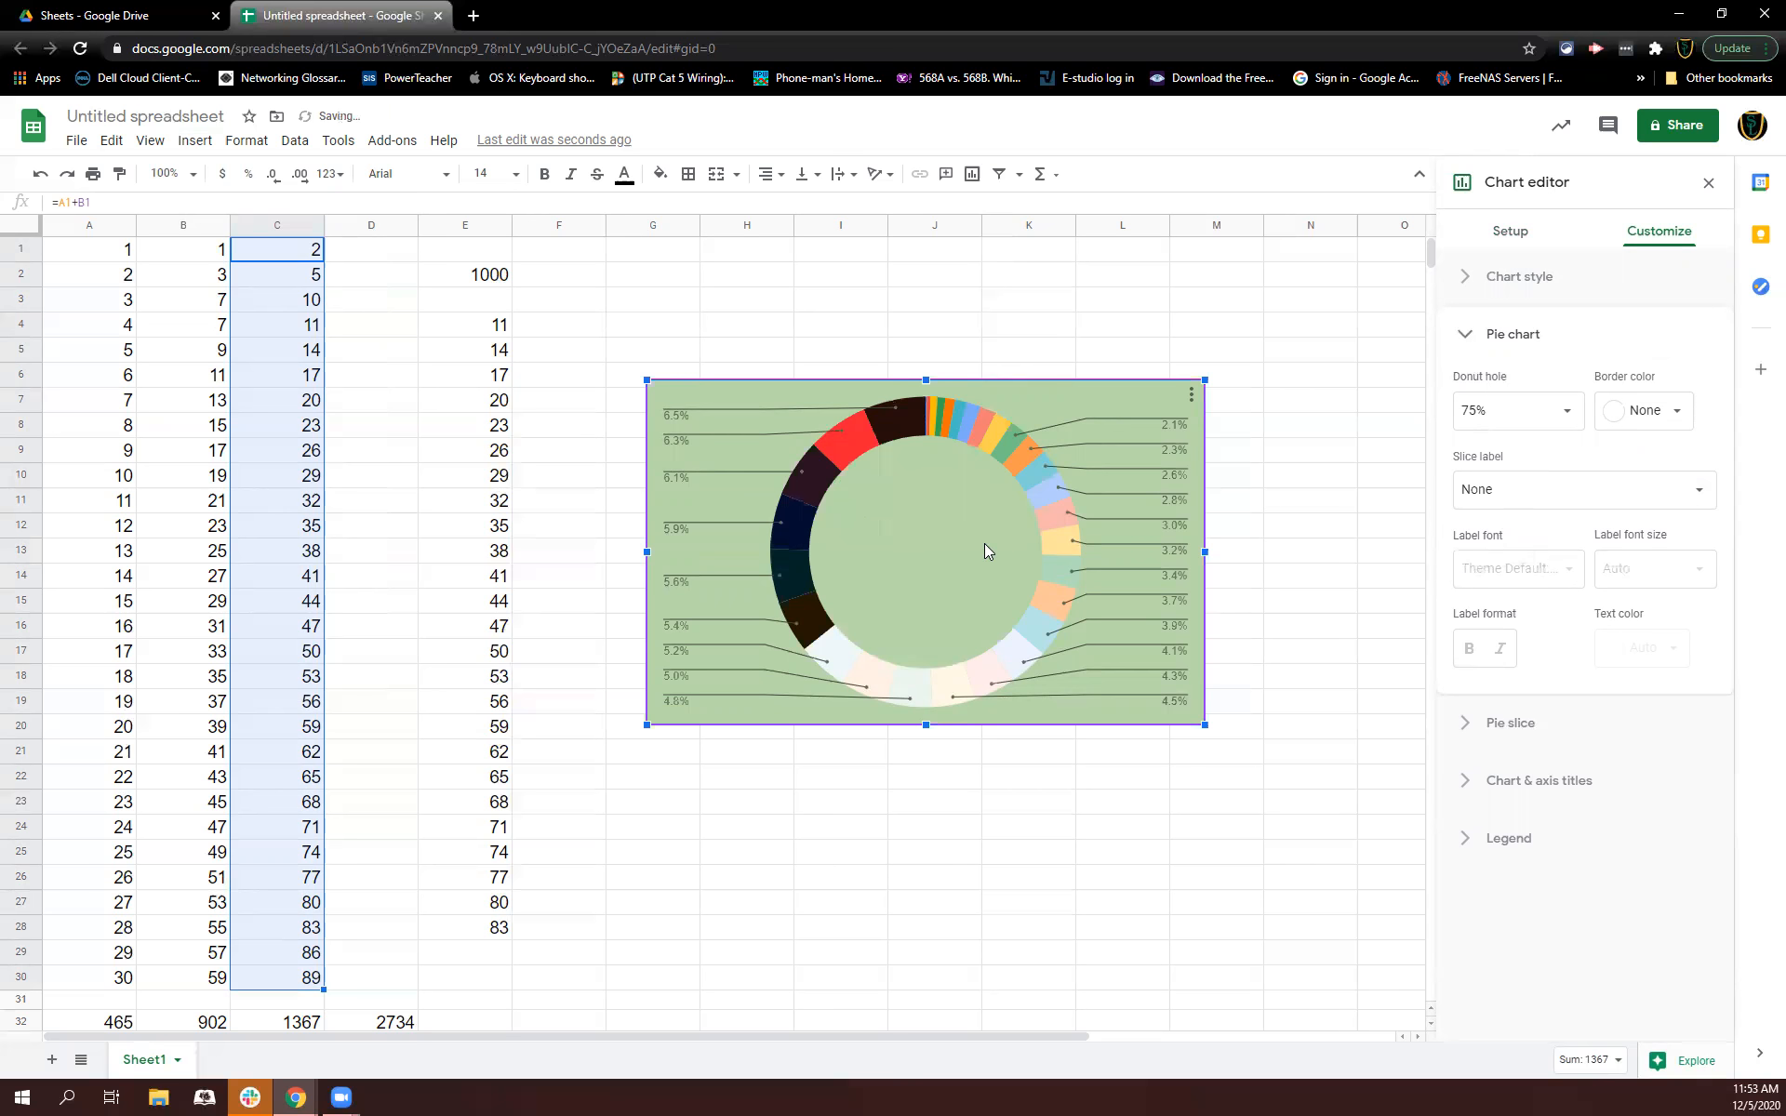
pyautogui.click(1540, 410)
pyautogui.click(1499, 452)
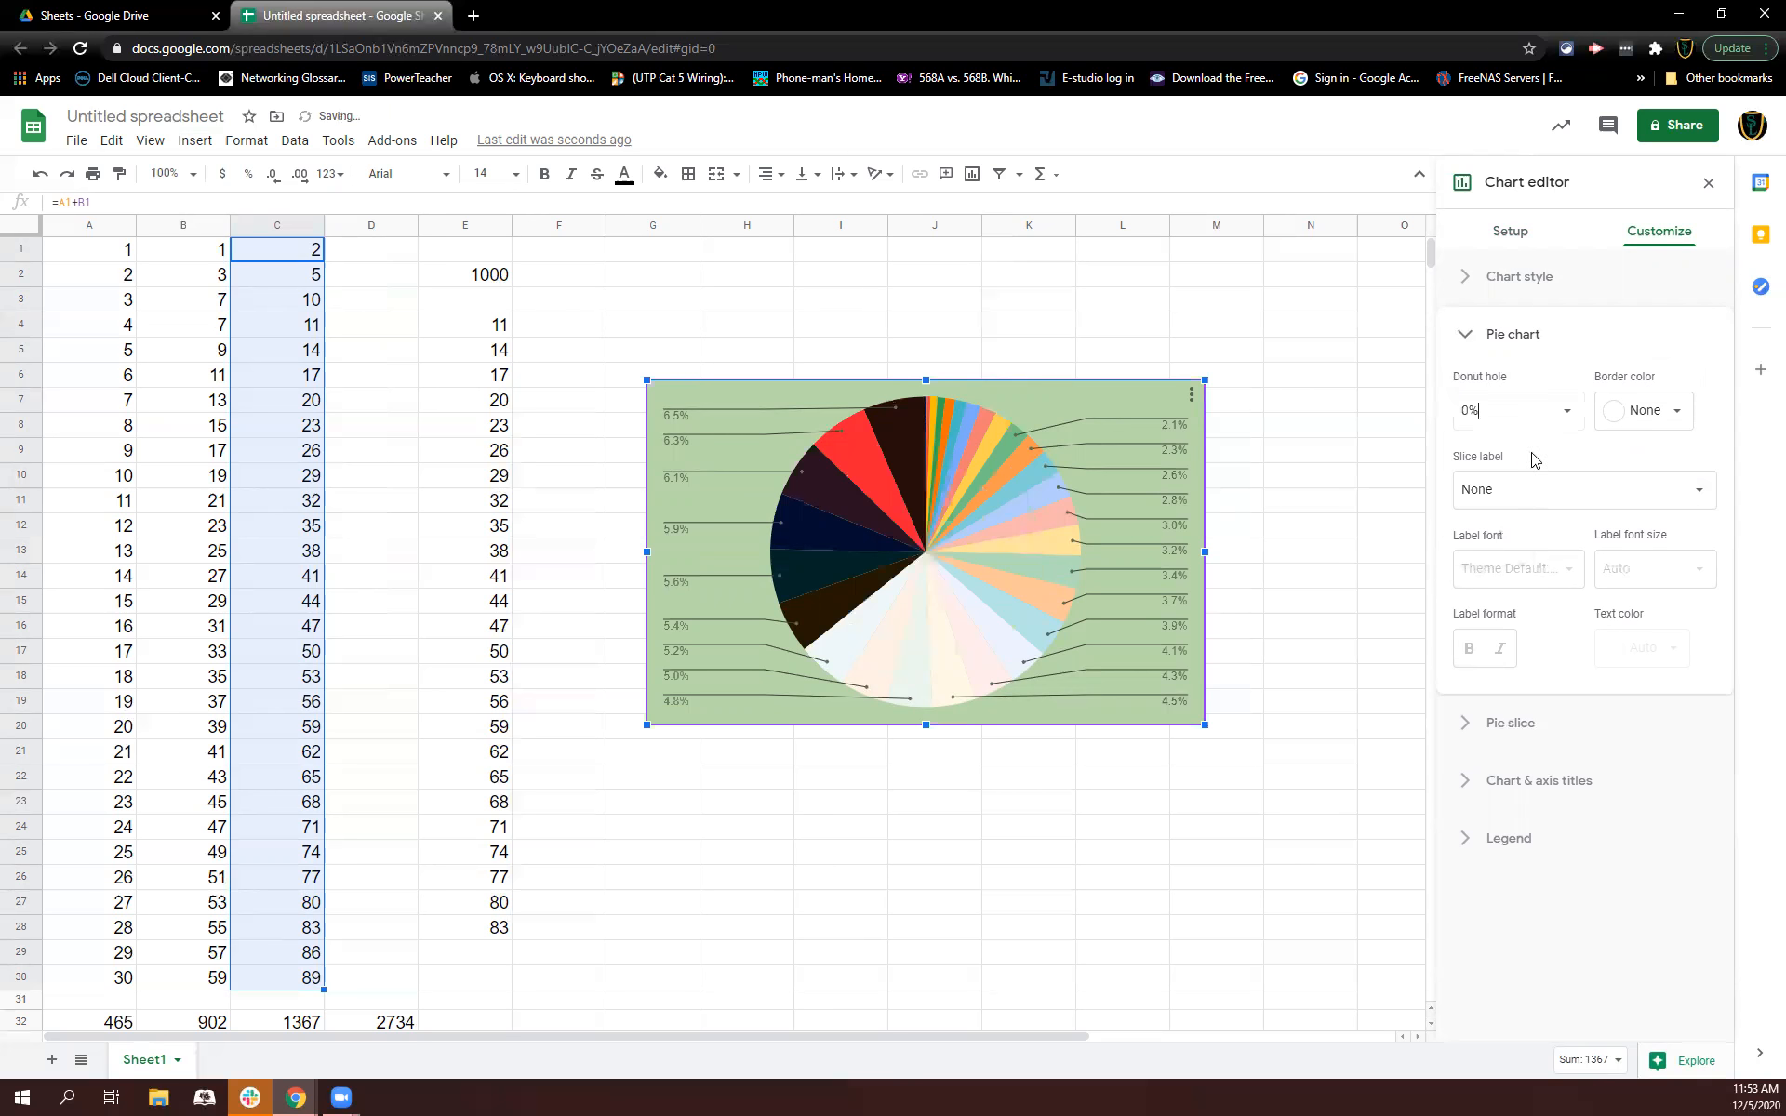
pyautogui.click(1643, 417)
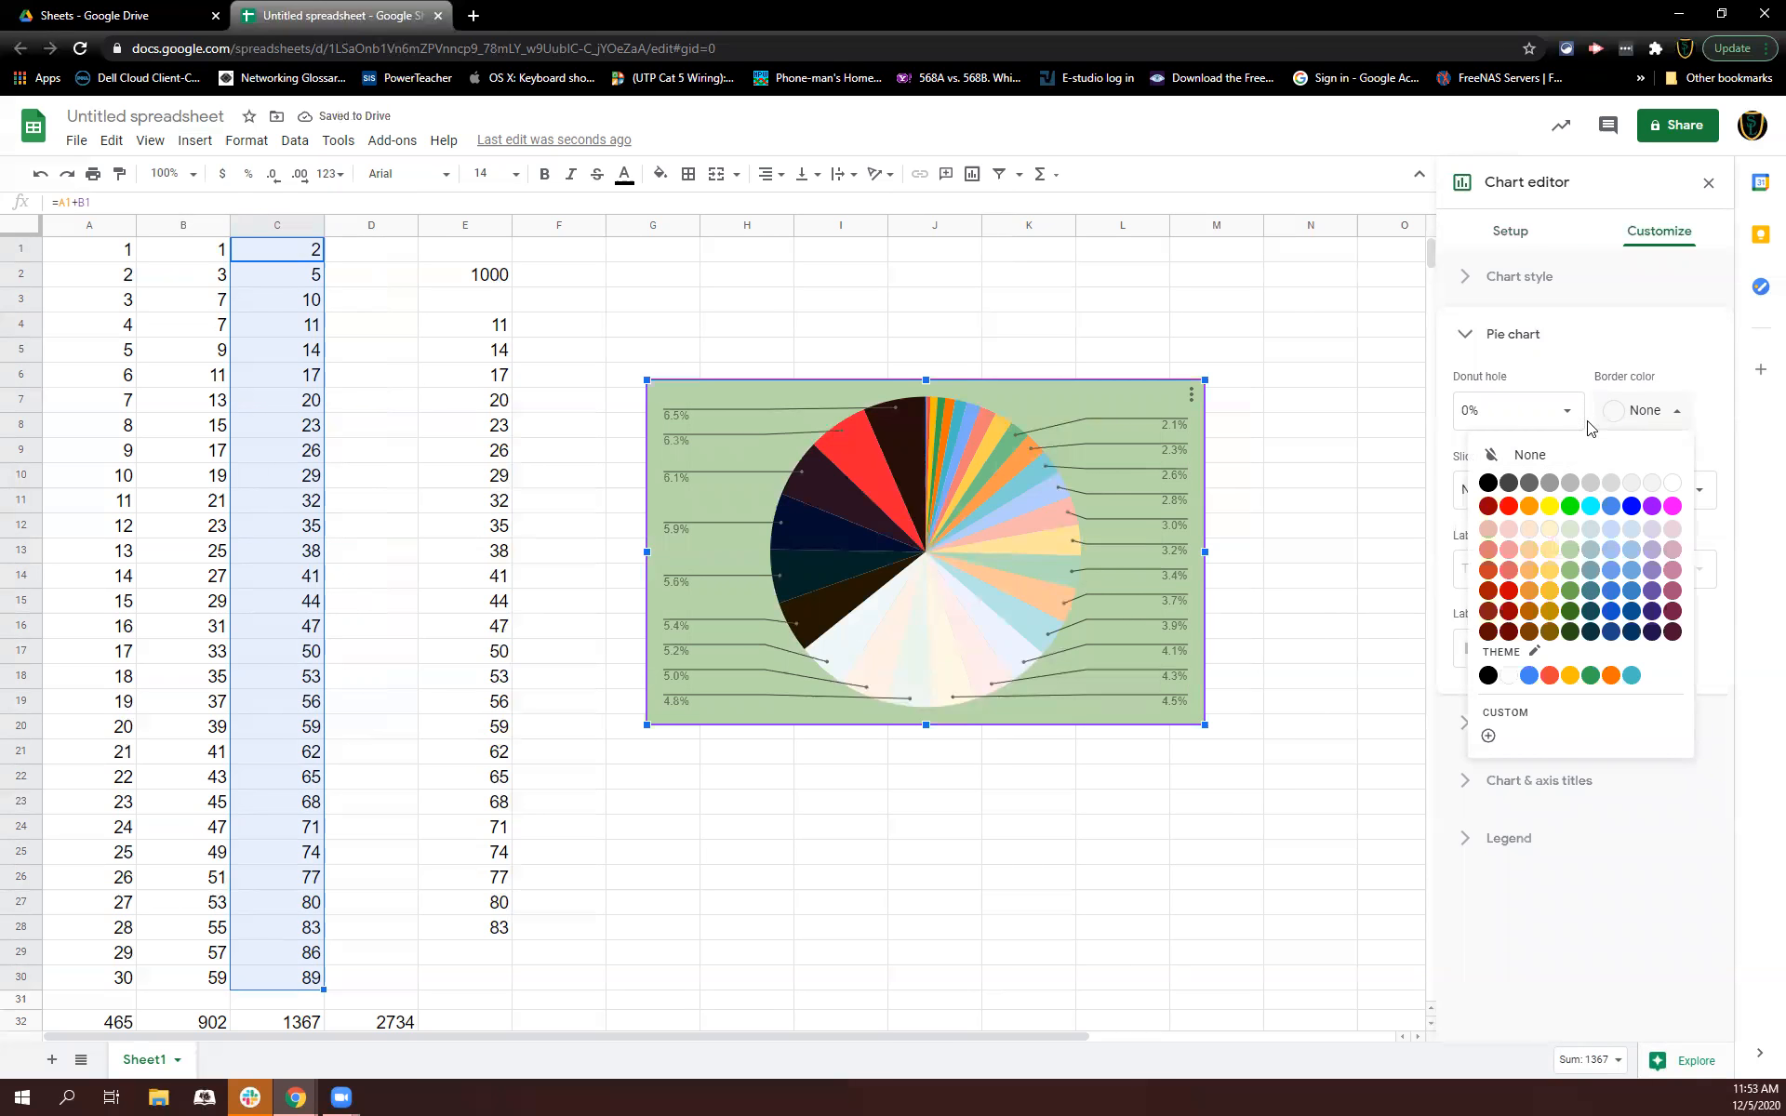
pyautogui.click(1632, 412)
pyautogui.click(1538, 498)
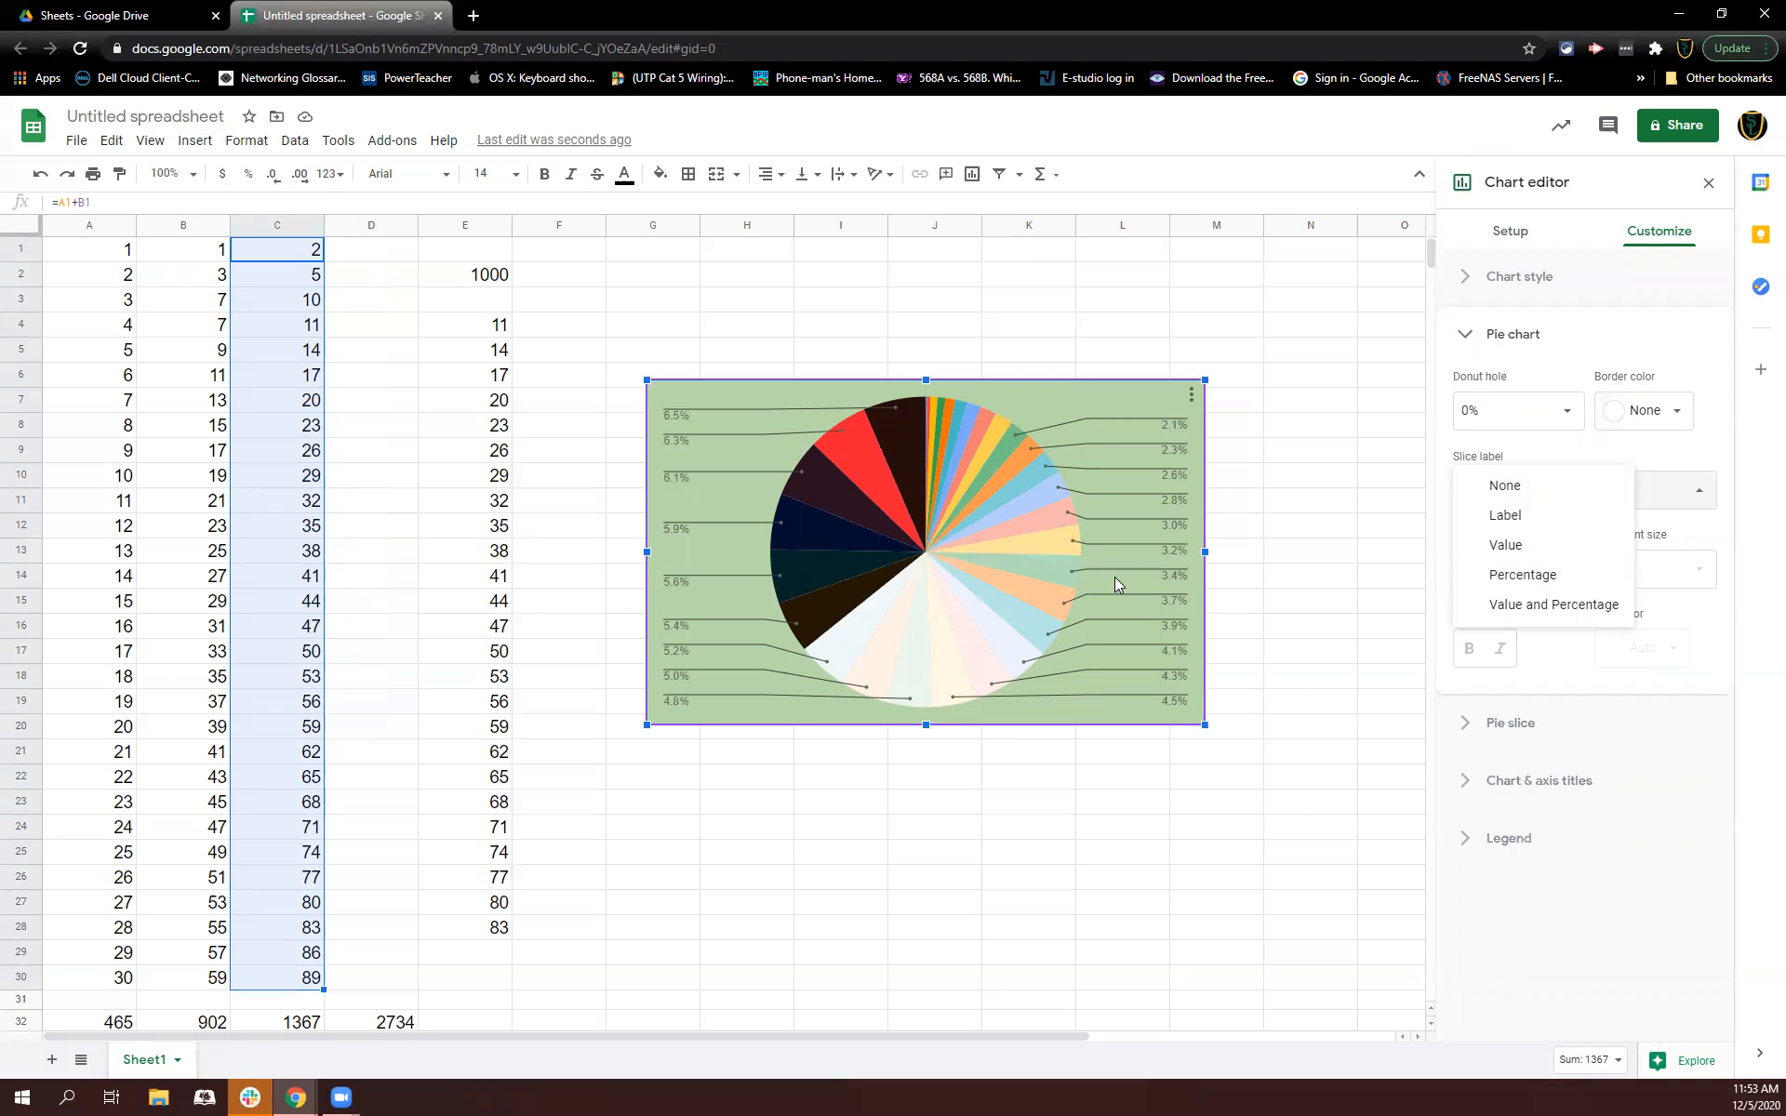
pyautogui.click(1683, 451)
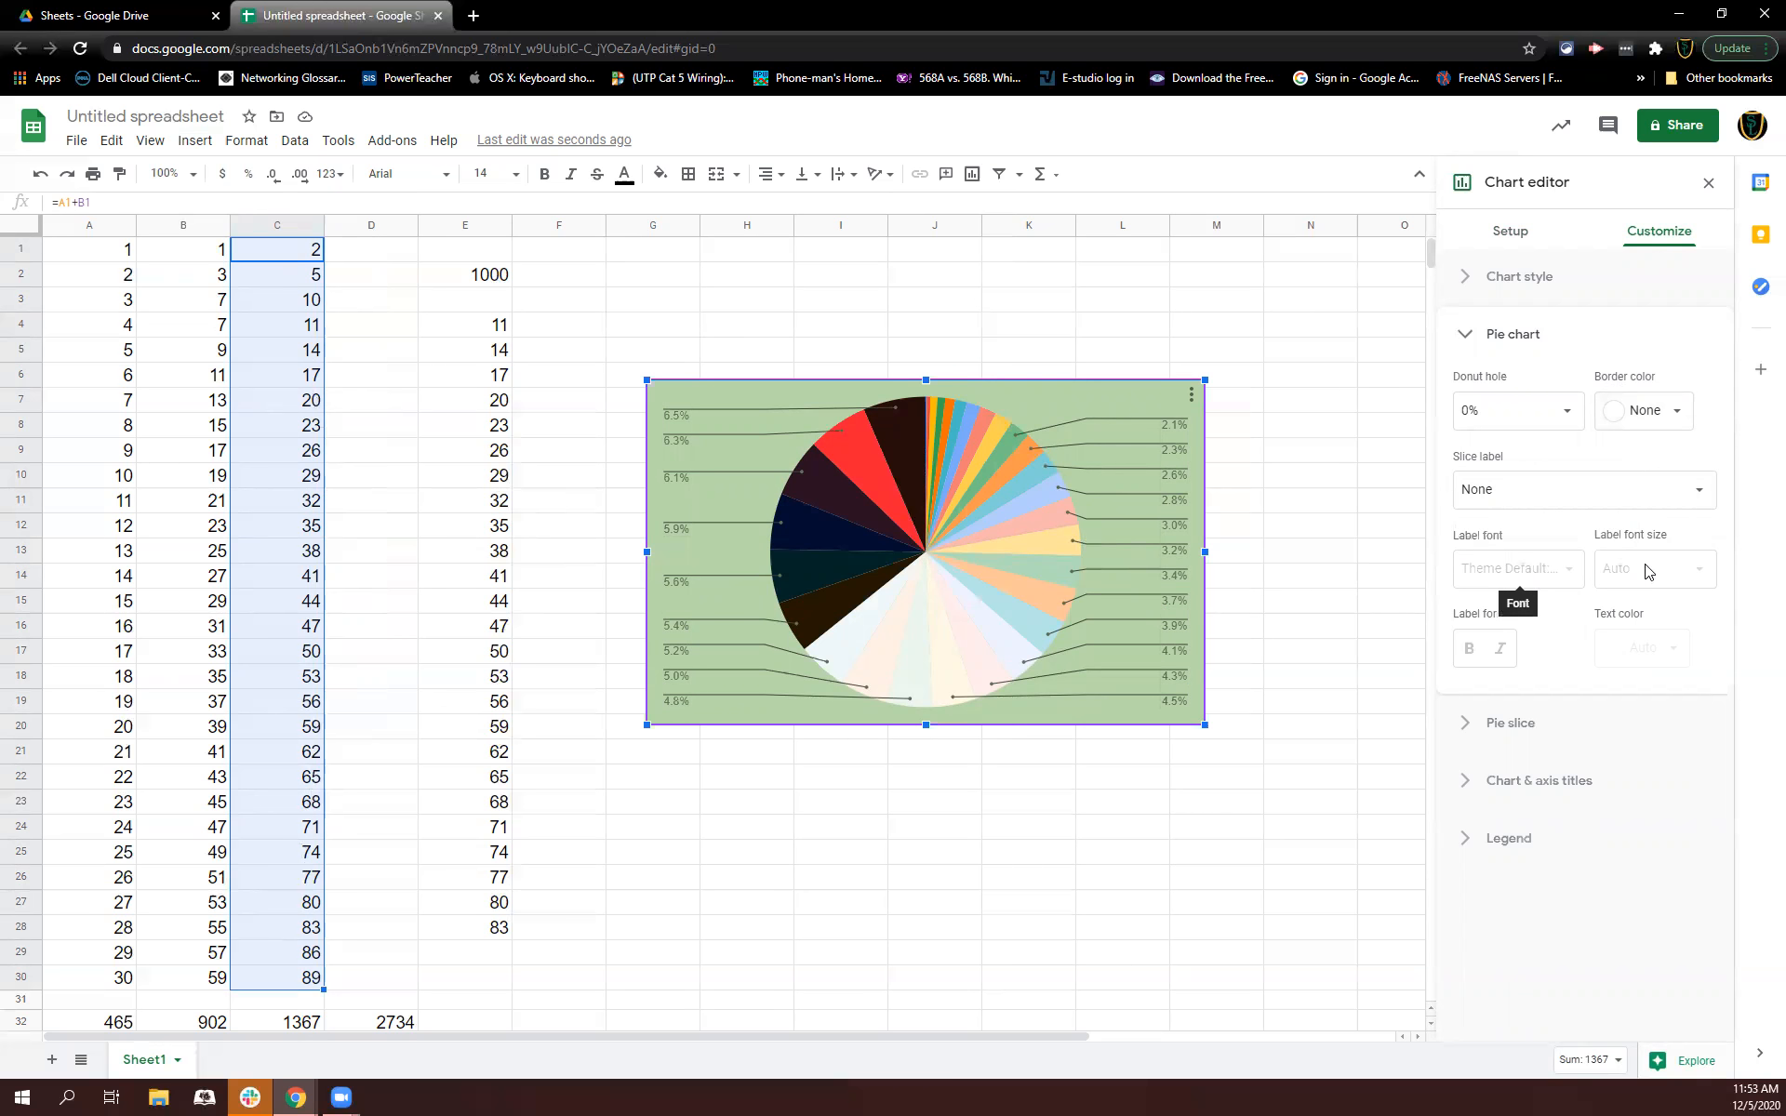
# Step: Color pie slice 6 magenta
pyautogui.click(1539, 728)
pyautogui.click(1558, 448)
pyautogui.click(1515, 600)
pyautogui.click(1485, 520)
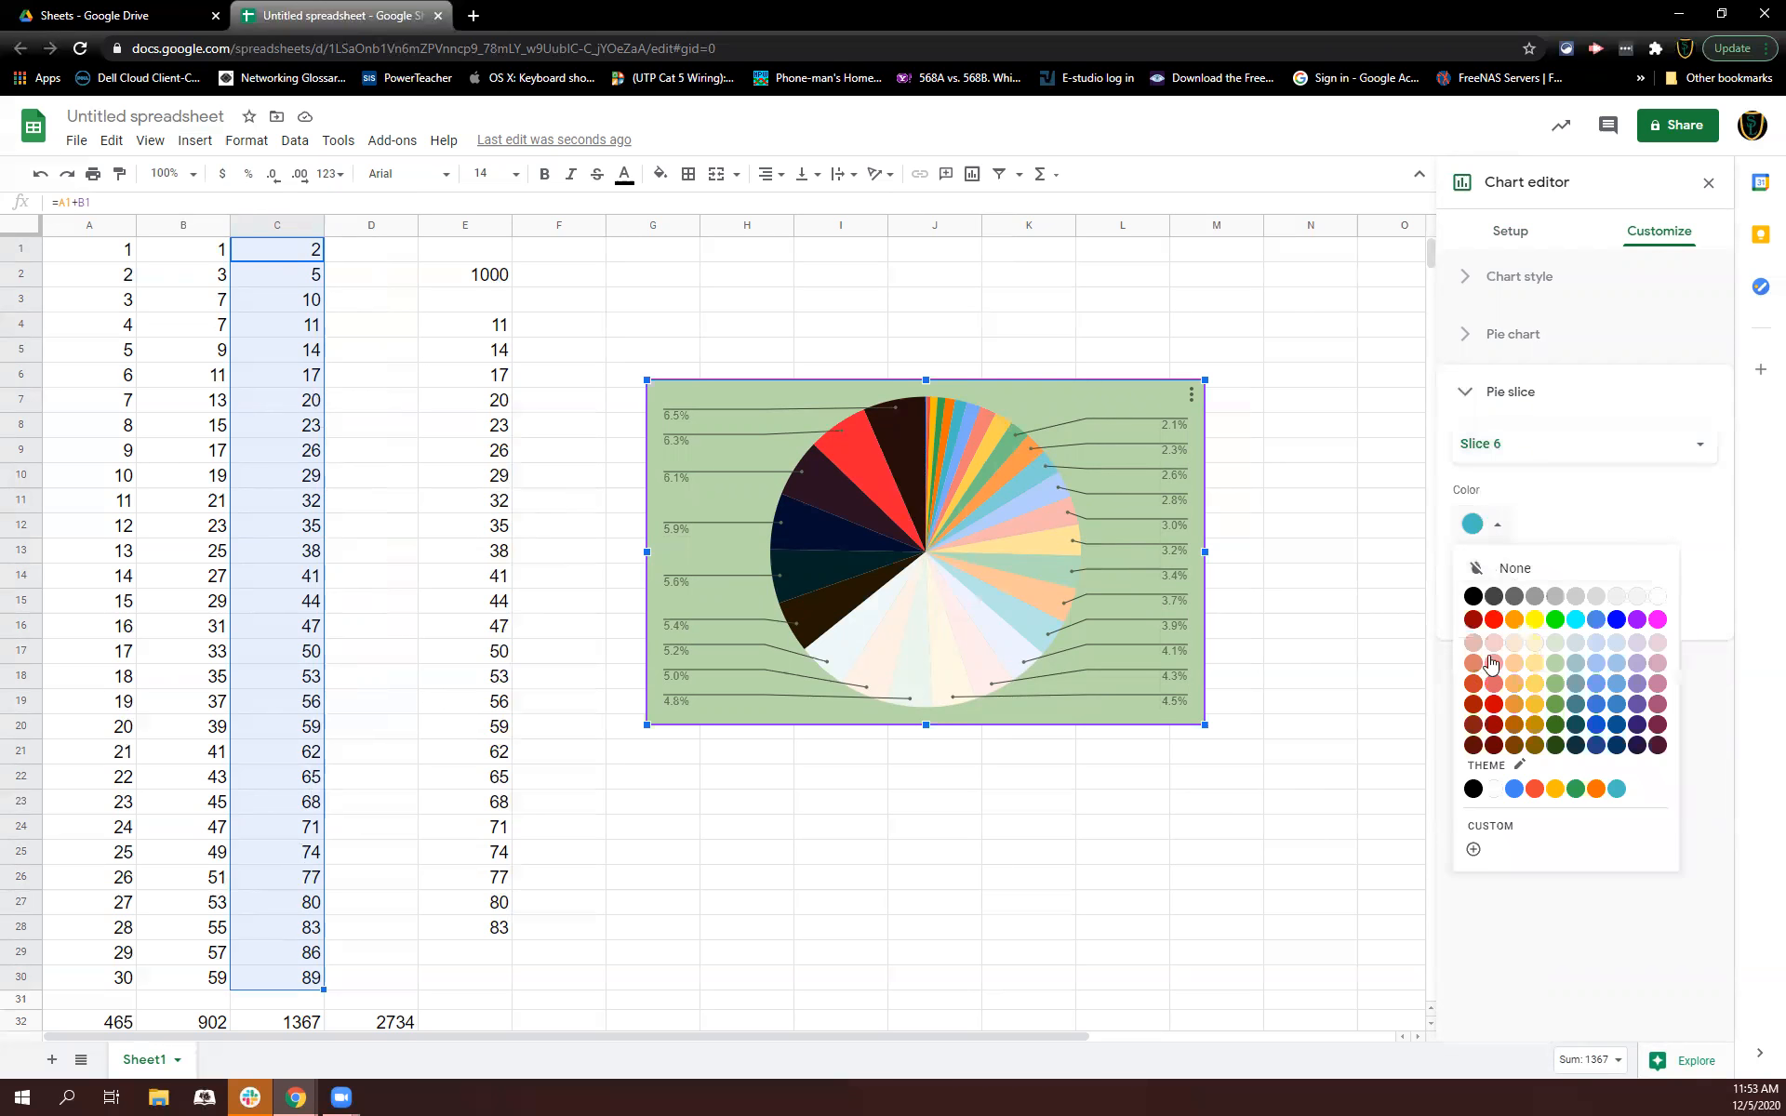
pyautogui.click(1657, 619)
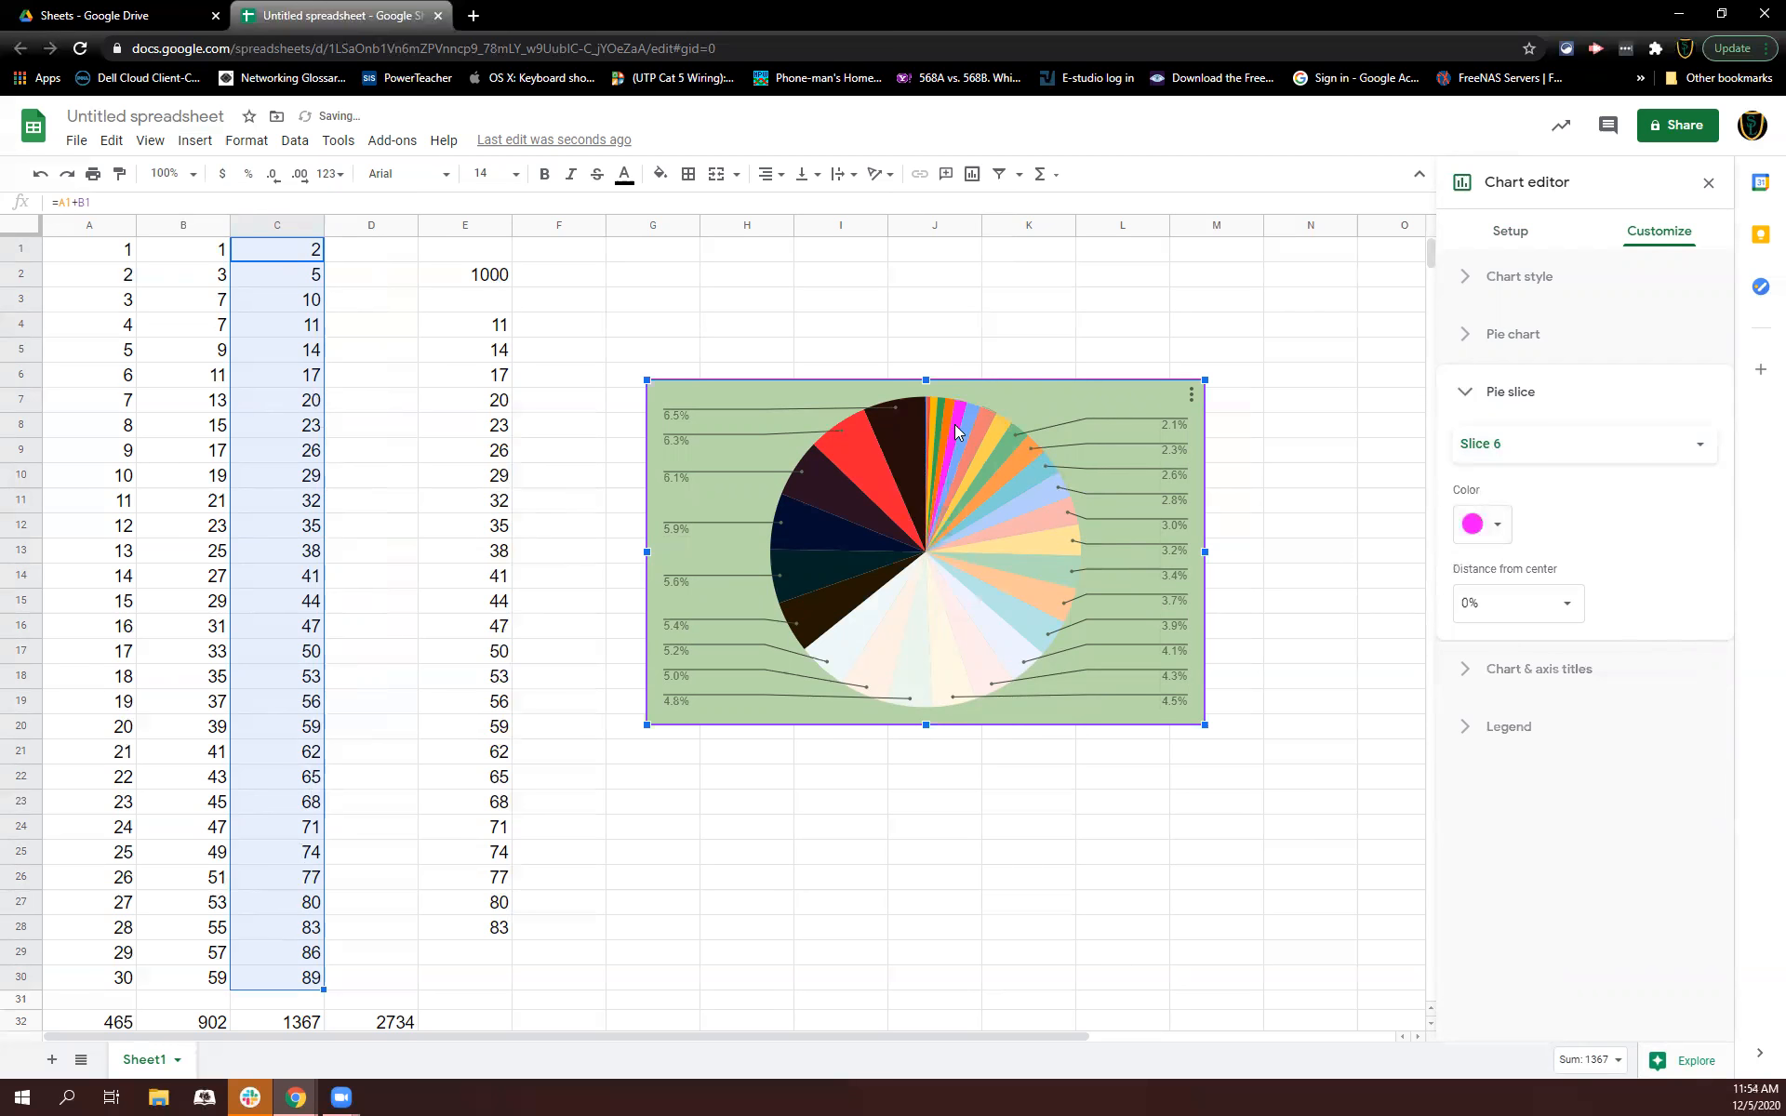
# Step: Color pie slice 30 orange-red
pyautogui.click(900, 446)
pyautogui.click(1485, 524)
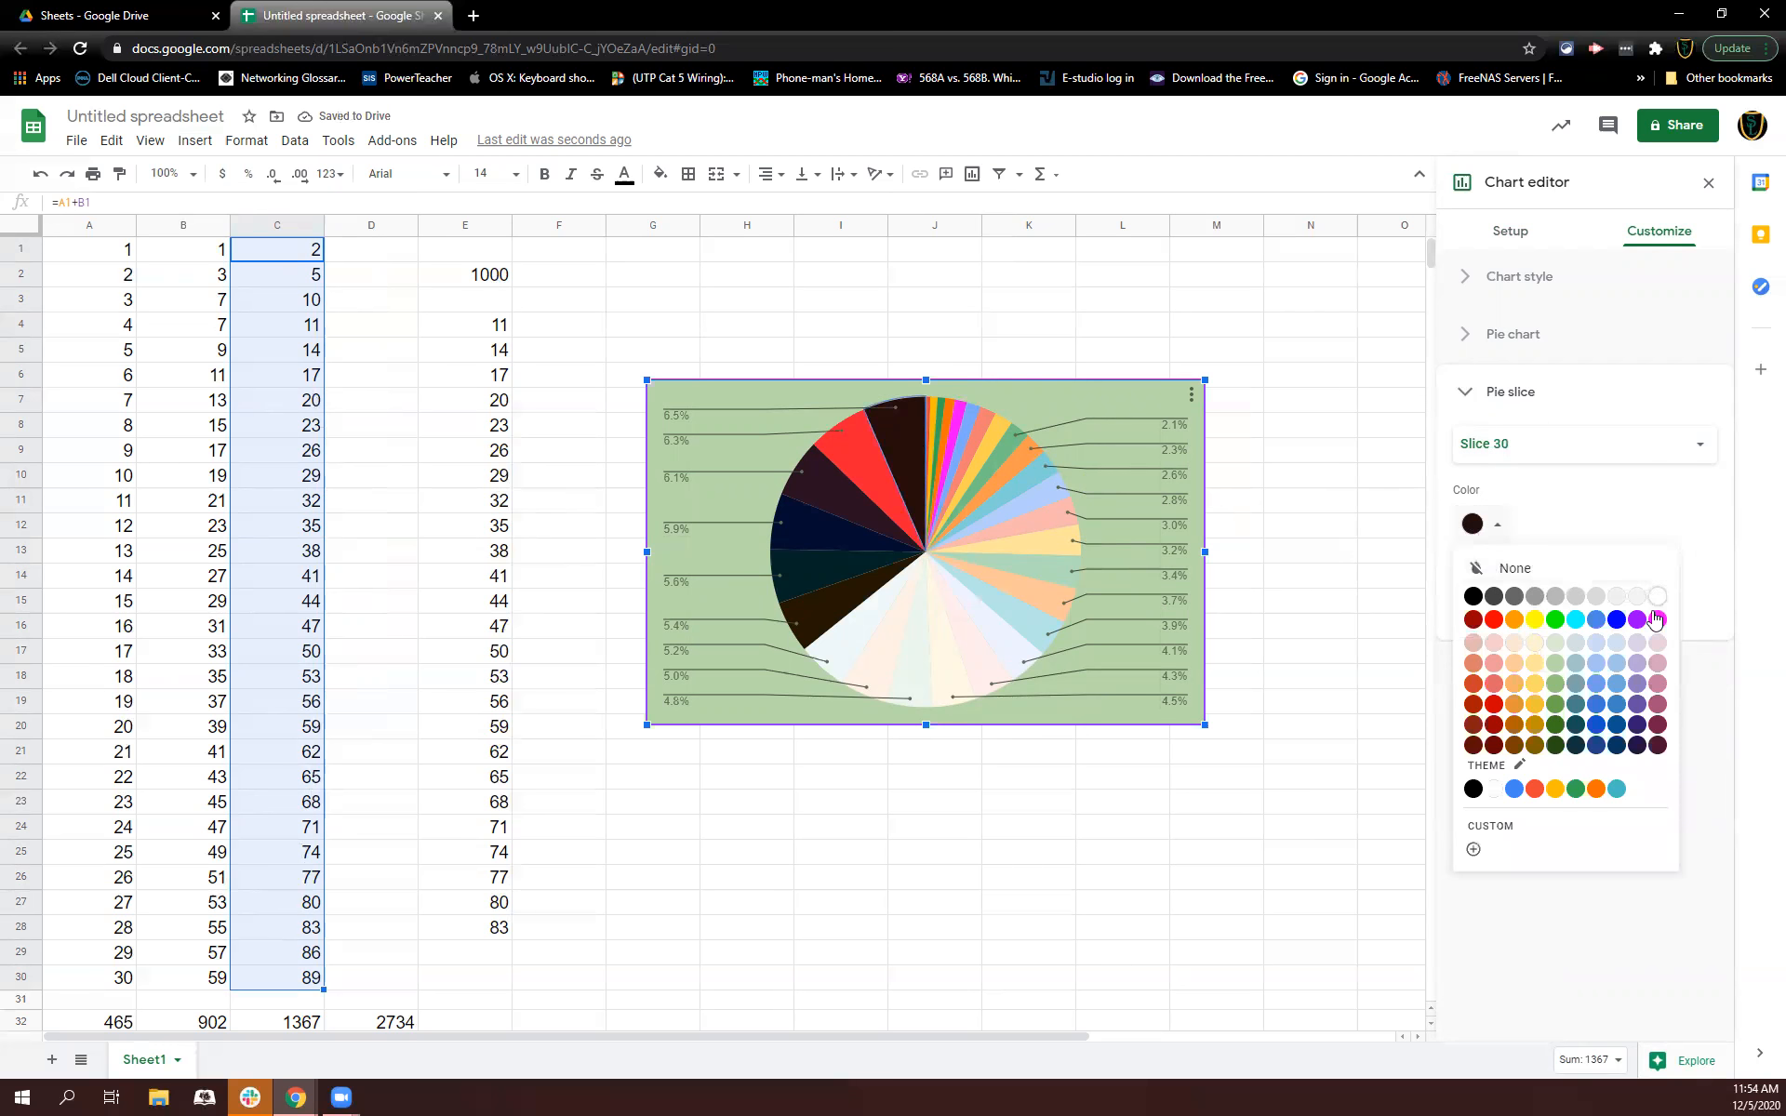
pyautogui.click(1534, 789)
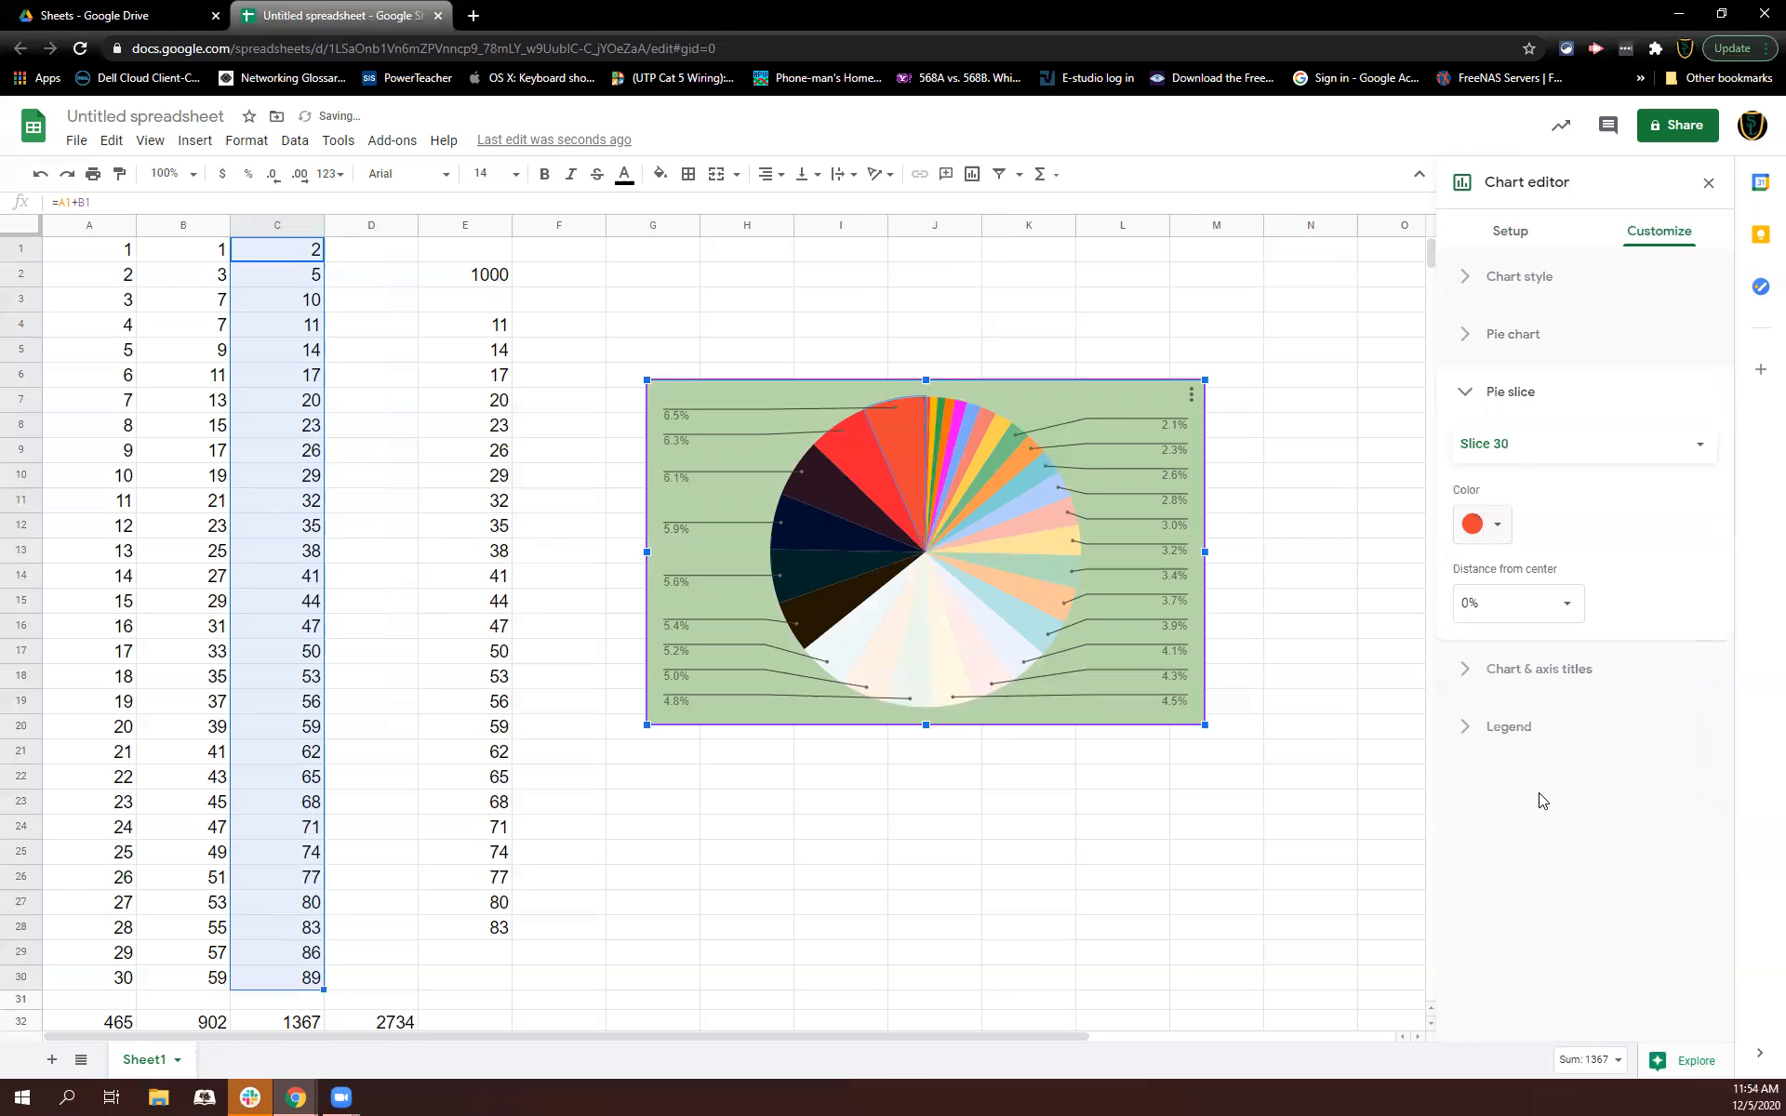
# Step: Color pie slice 28 black
pyautogui.click(815, 486)
pyautogui.click(1485, 526)
pyautogui.click(1473, 596)
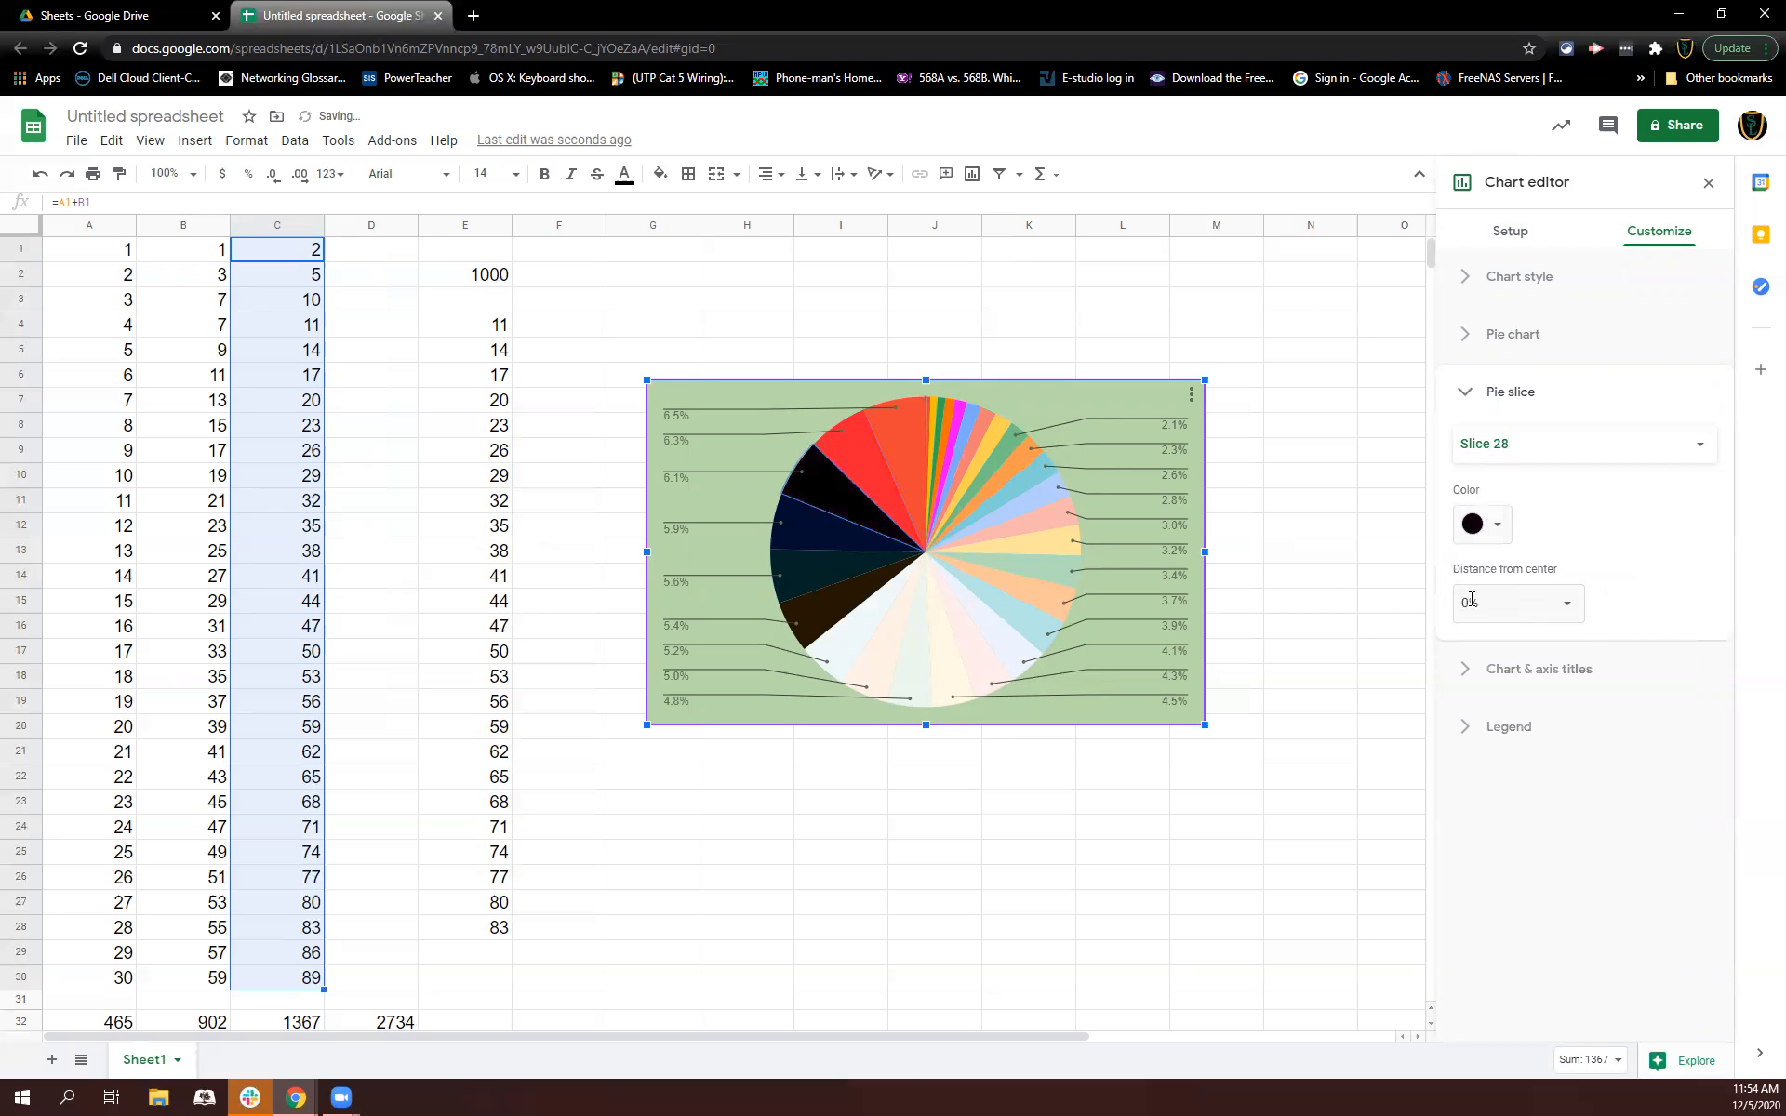
# Step: Color pie slice 29 white
pyautogui.click(855, 459)
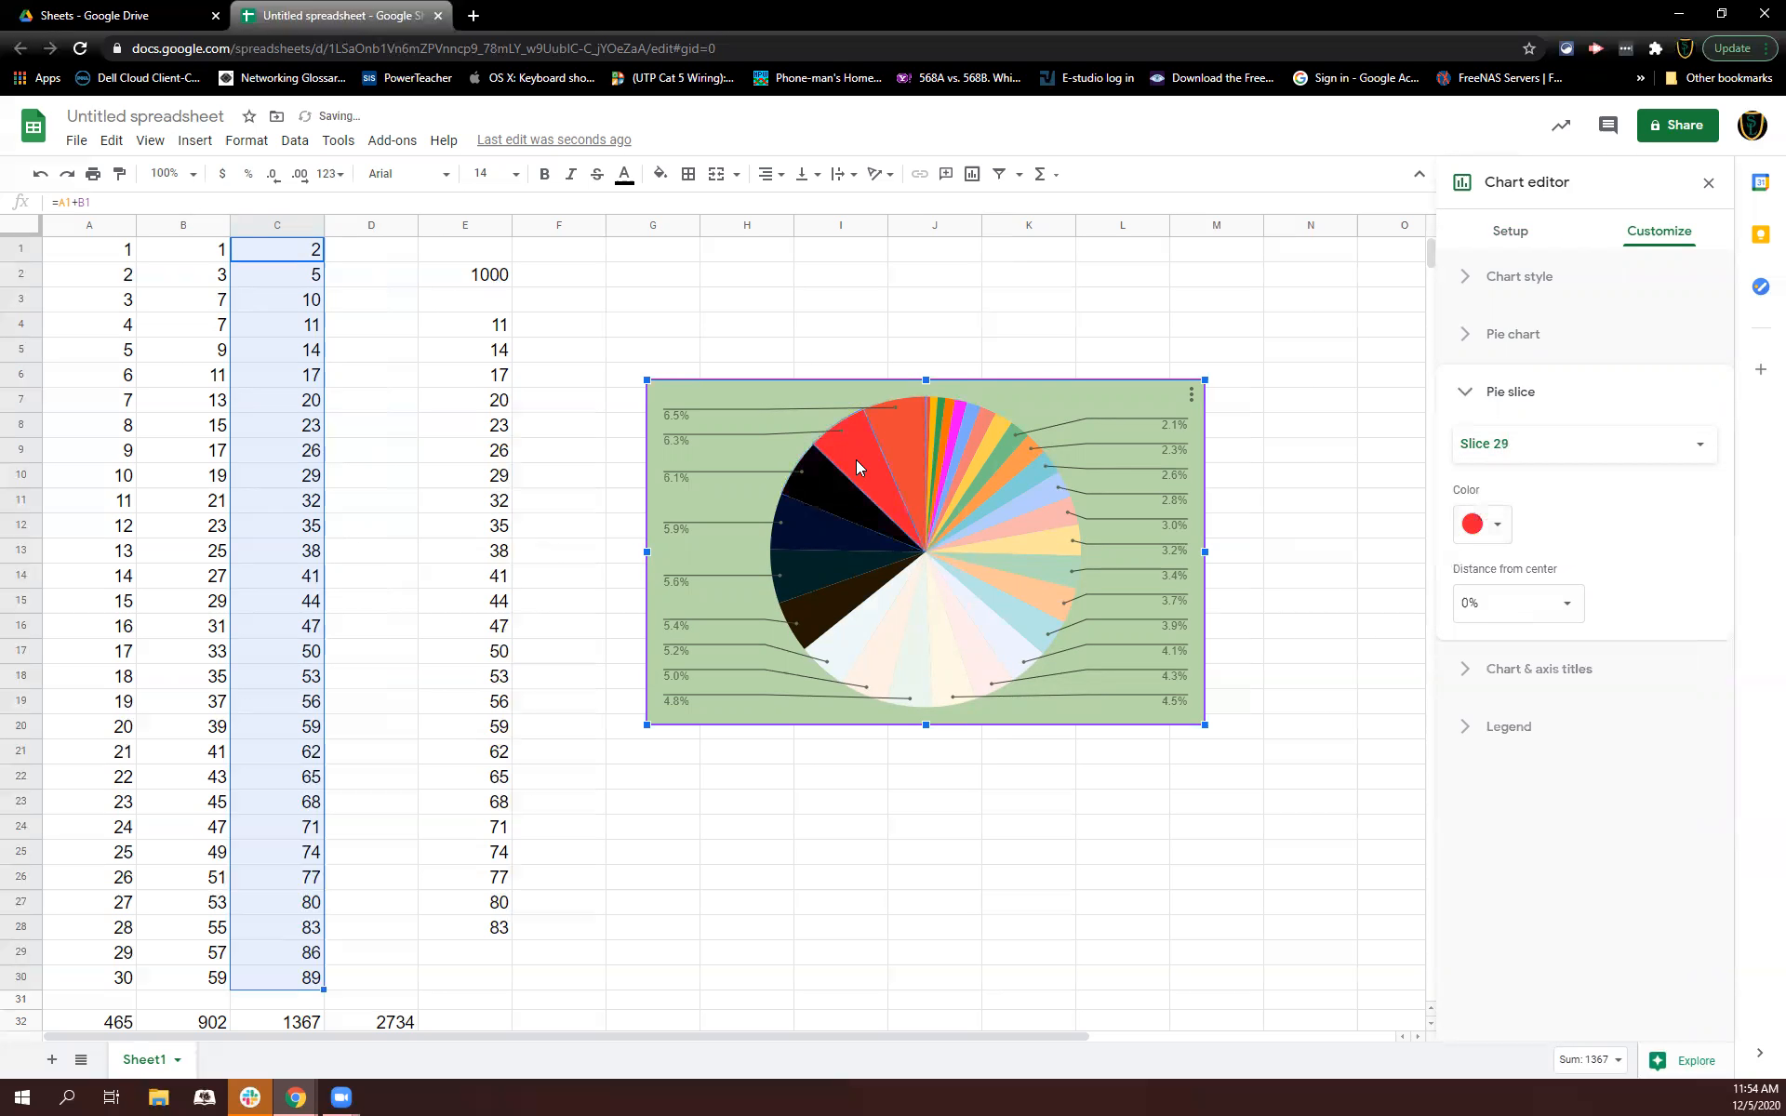
pyautogui.click(1474, 525)
pyautogui.click(1663, 597)
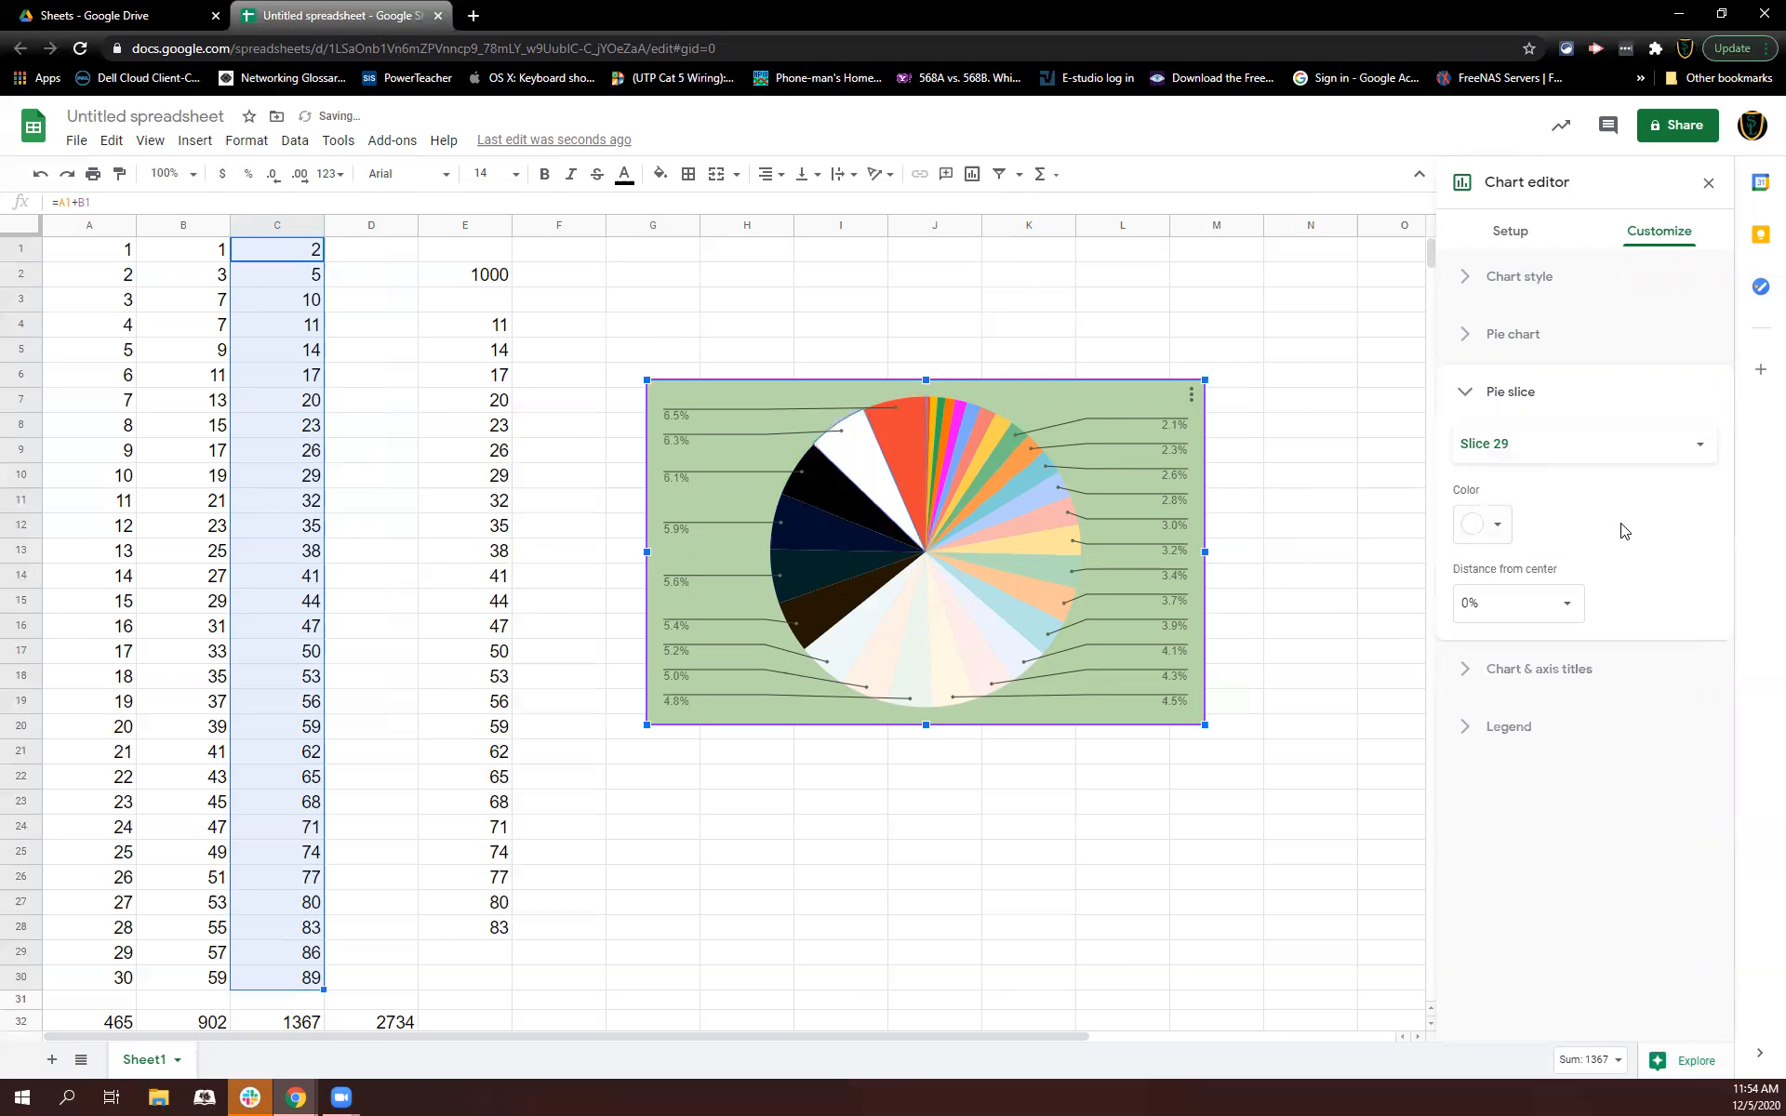
# Step: Try pulling slice 29 75% away from the center, then reset its distance to 0%
pyautogui.click(1576, 668)
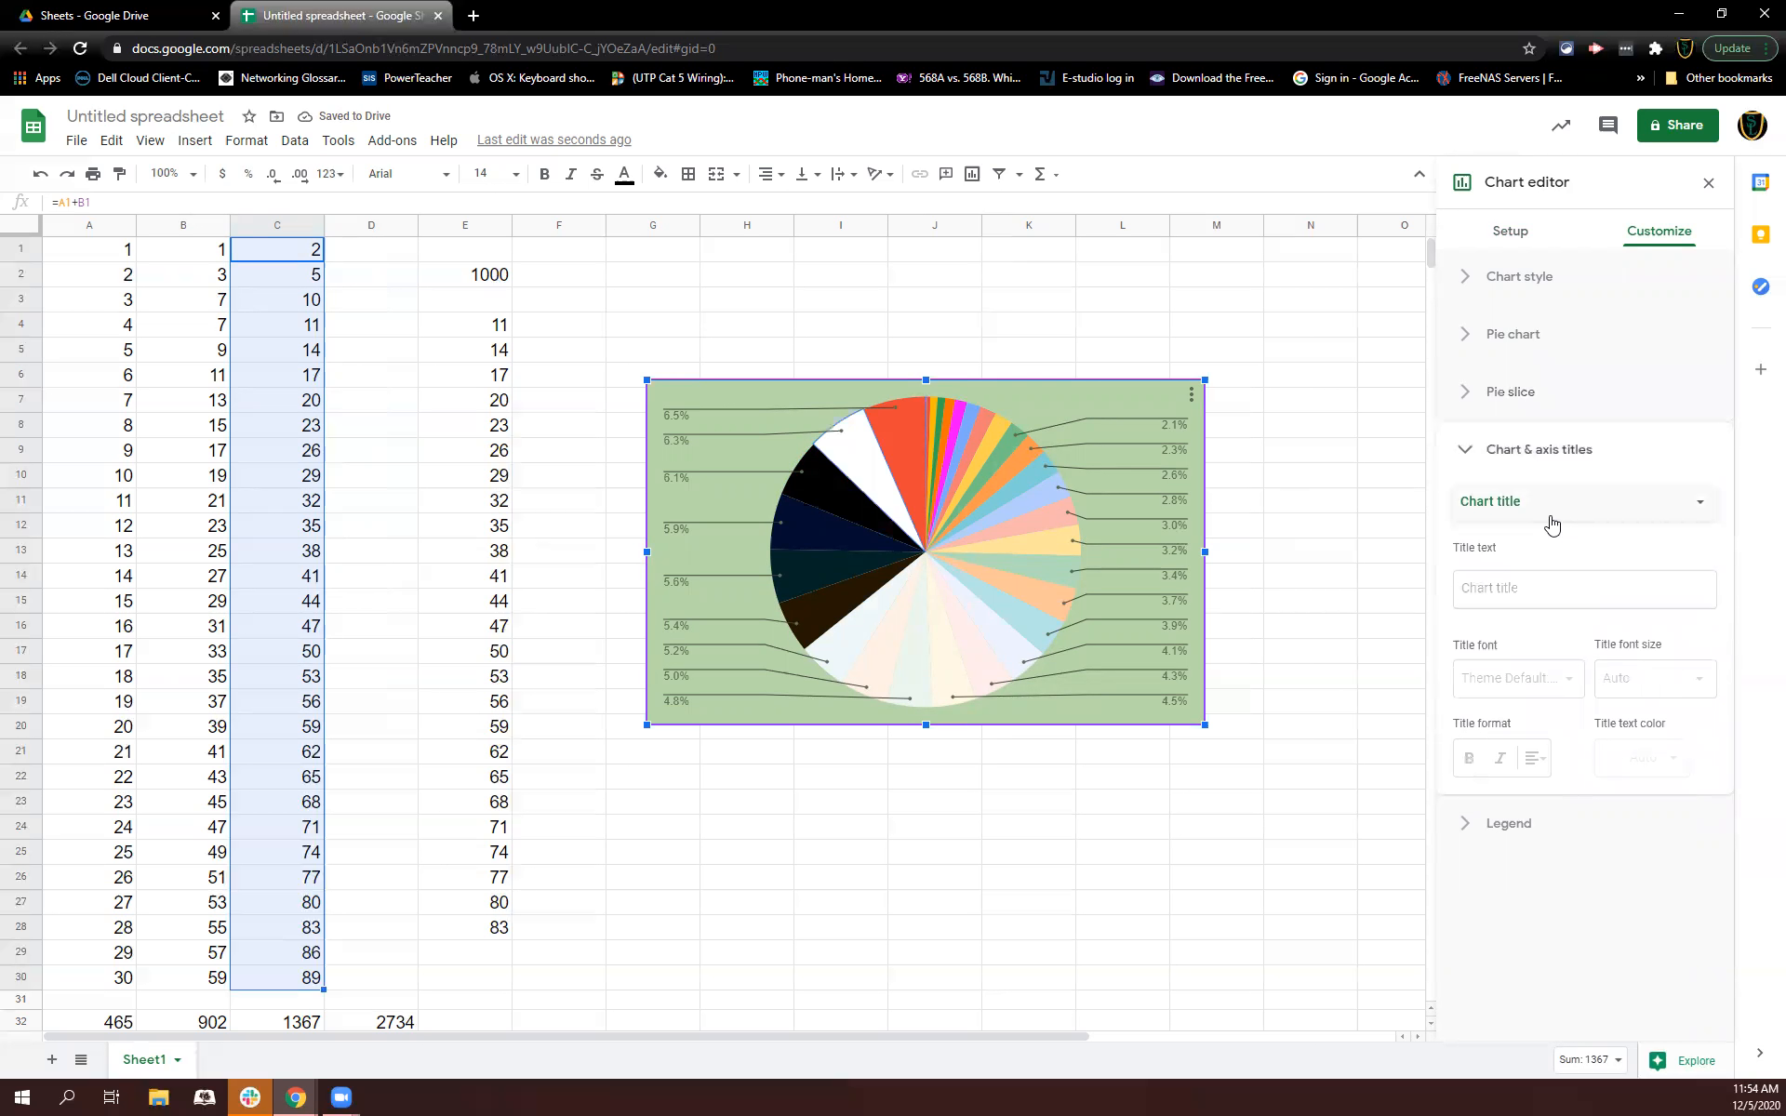
pyautogui.click(1529, 419)
pyautogui.click(1526, 605)
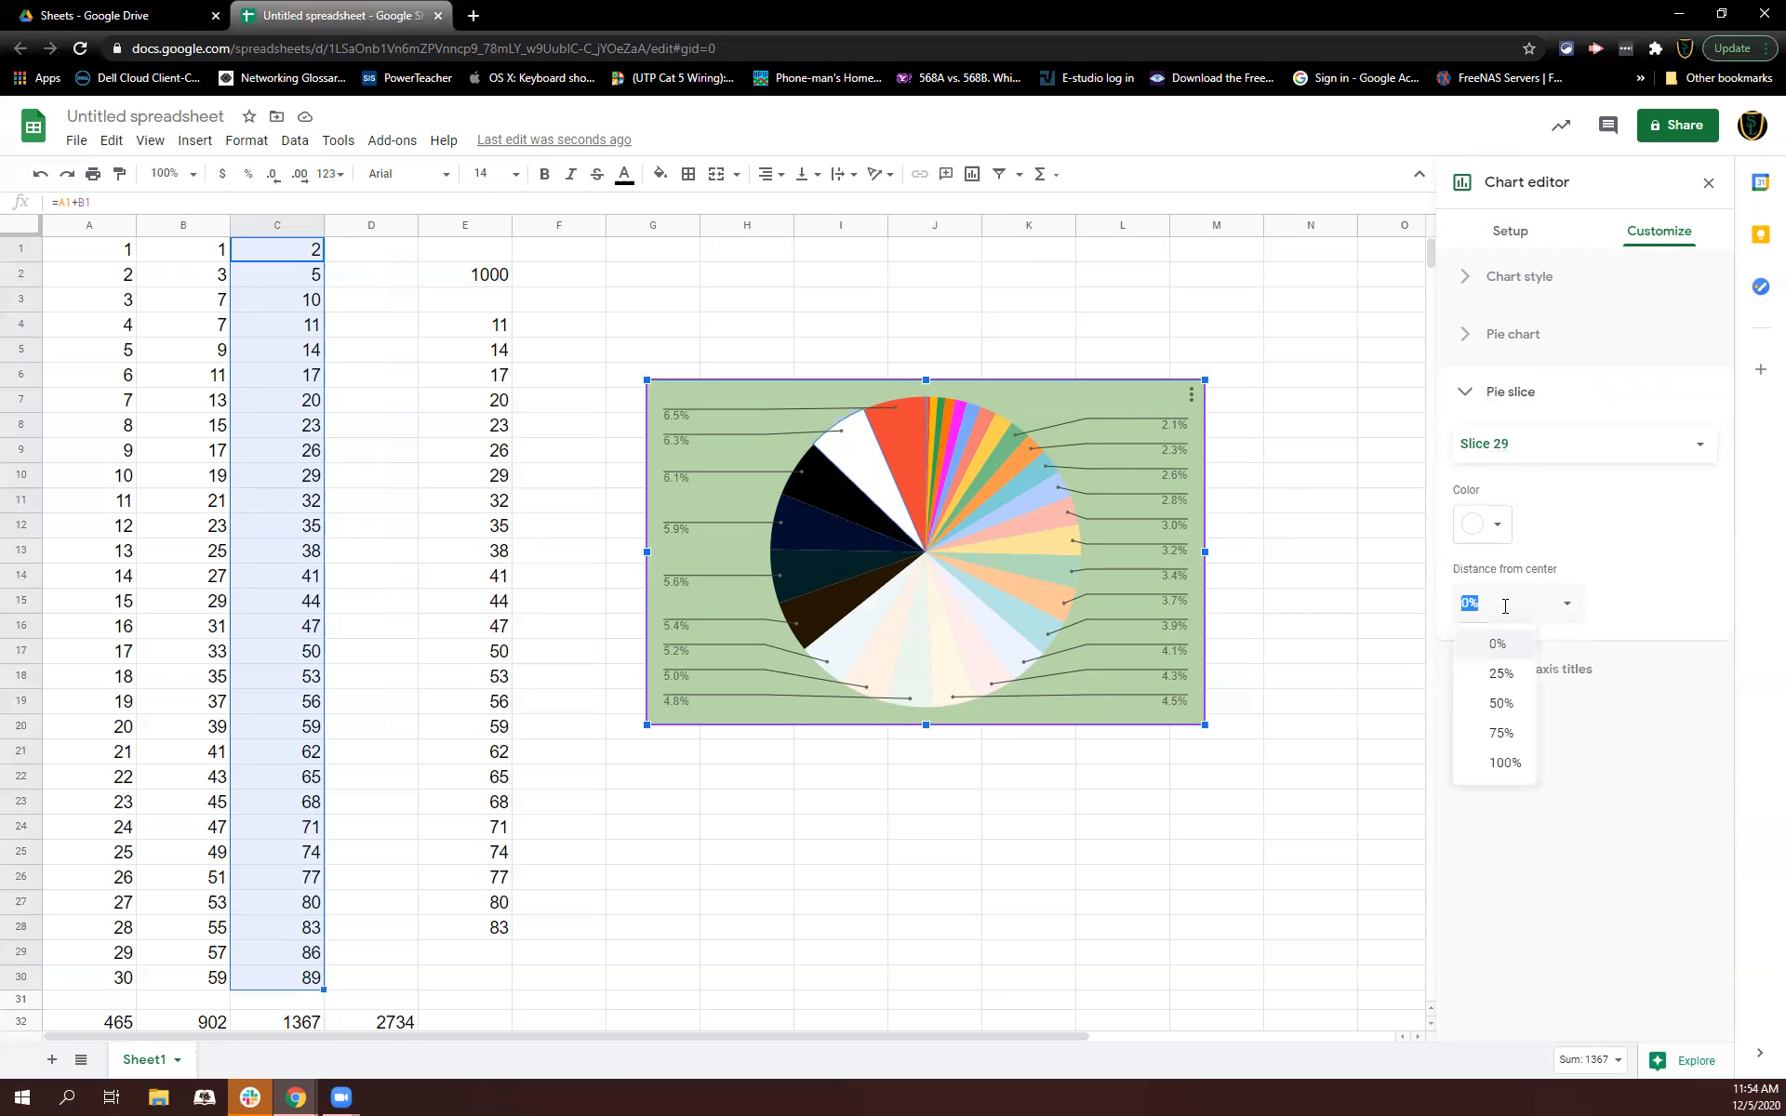
pyautogui.click(1500, 735)
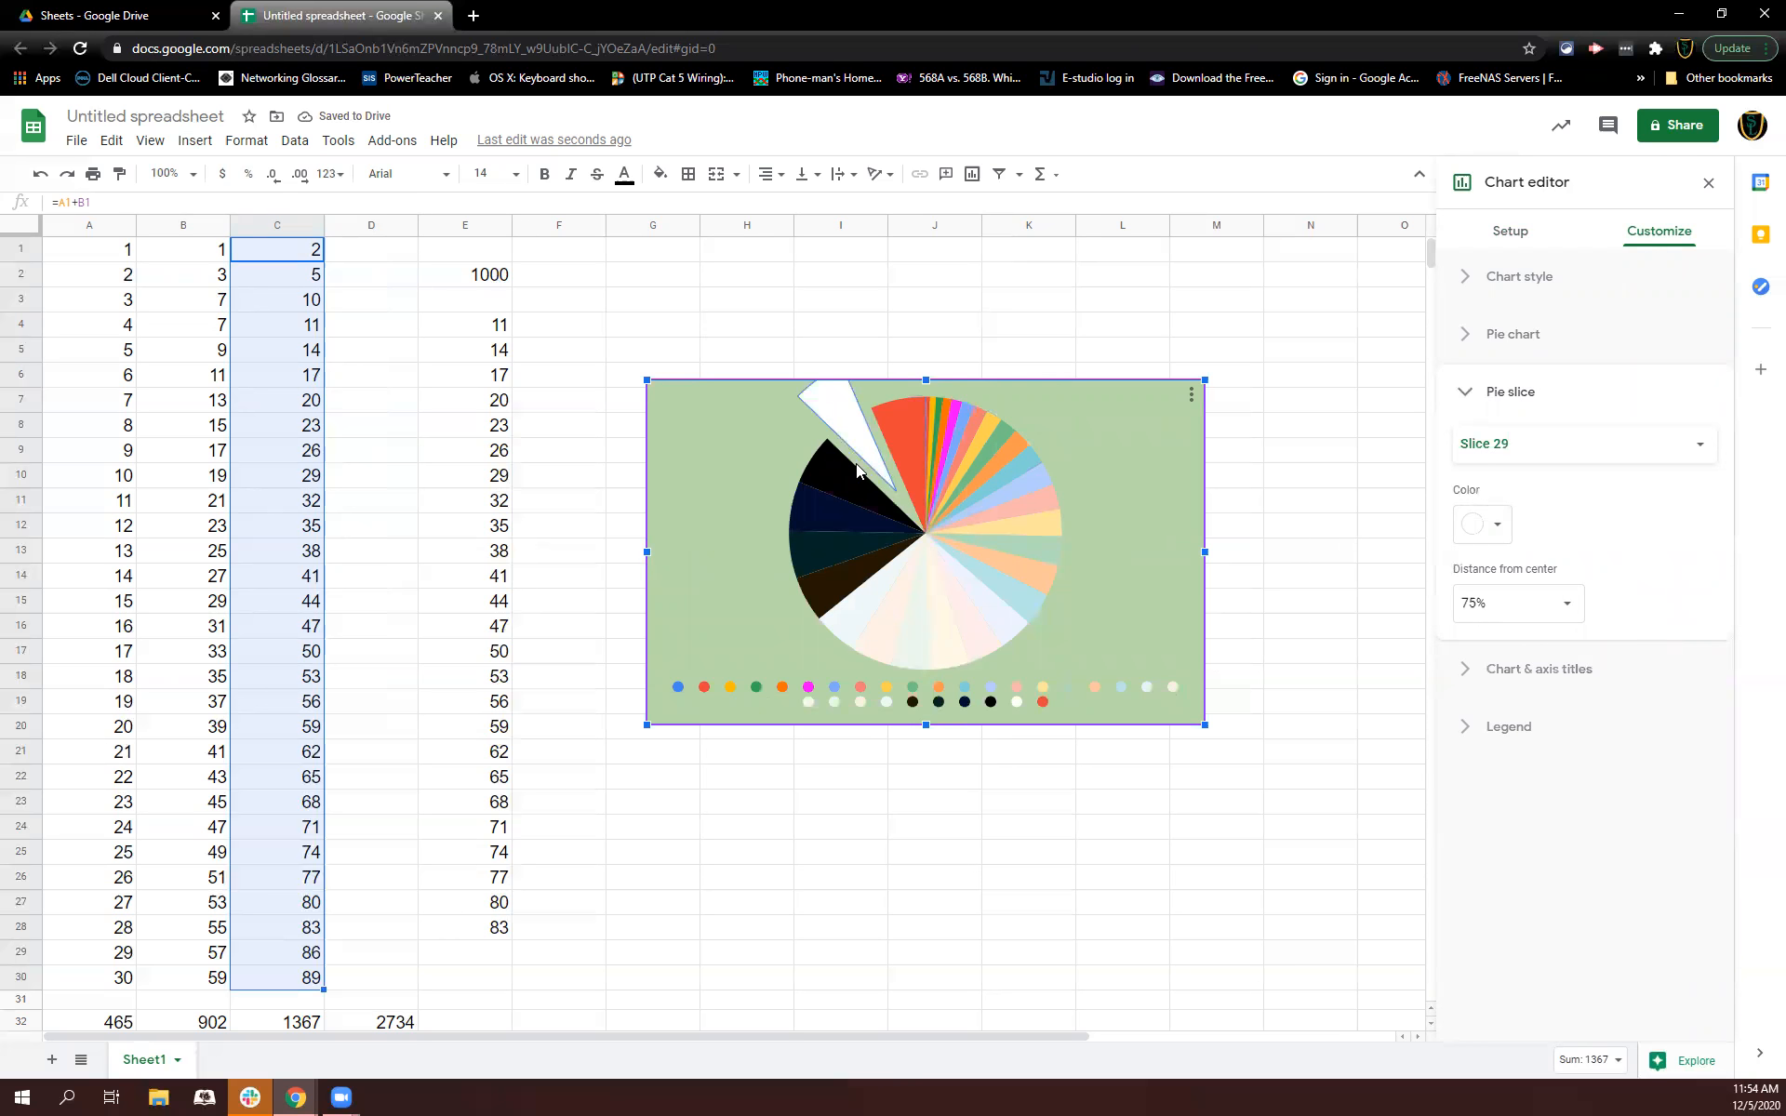
pyautogui.click(1566, 605)
pyautogui.click(1497, 642)
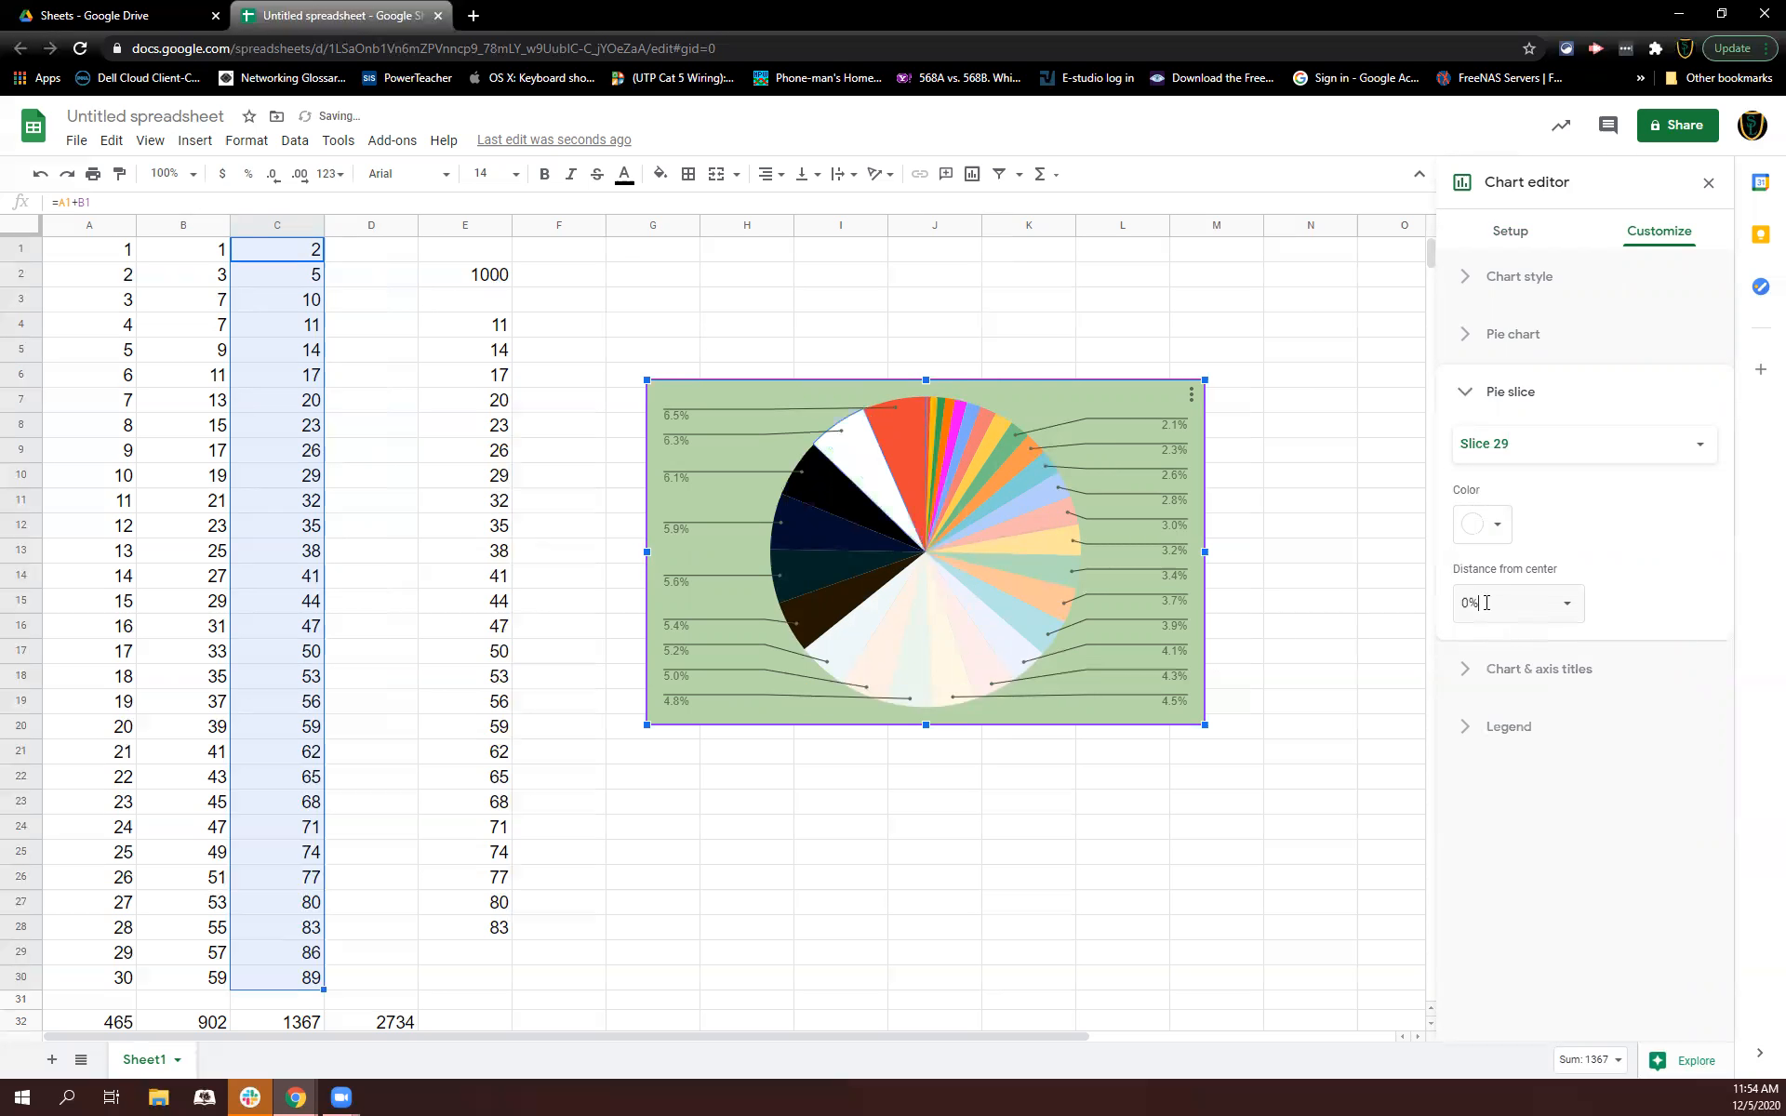
# Step: Set the chart title text to Title
pyautogui.click(1530, 670)
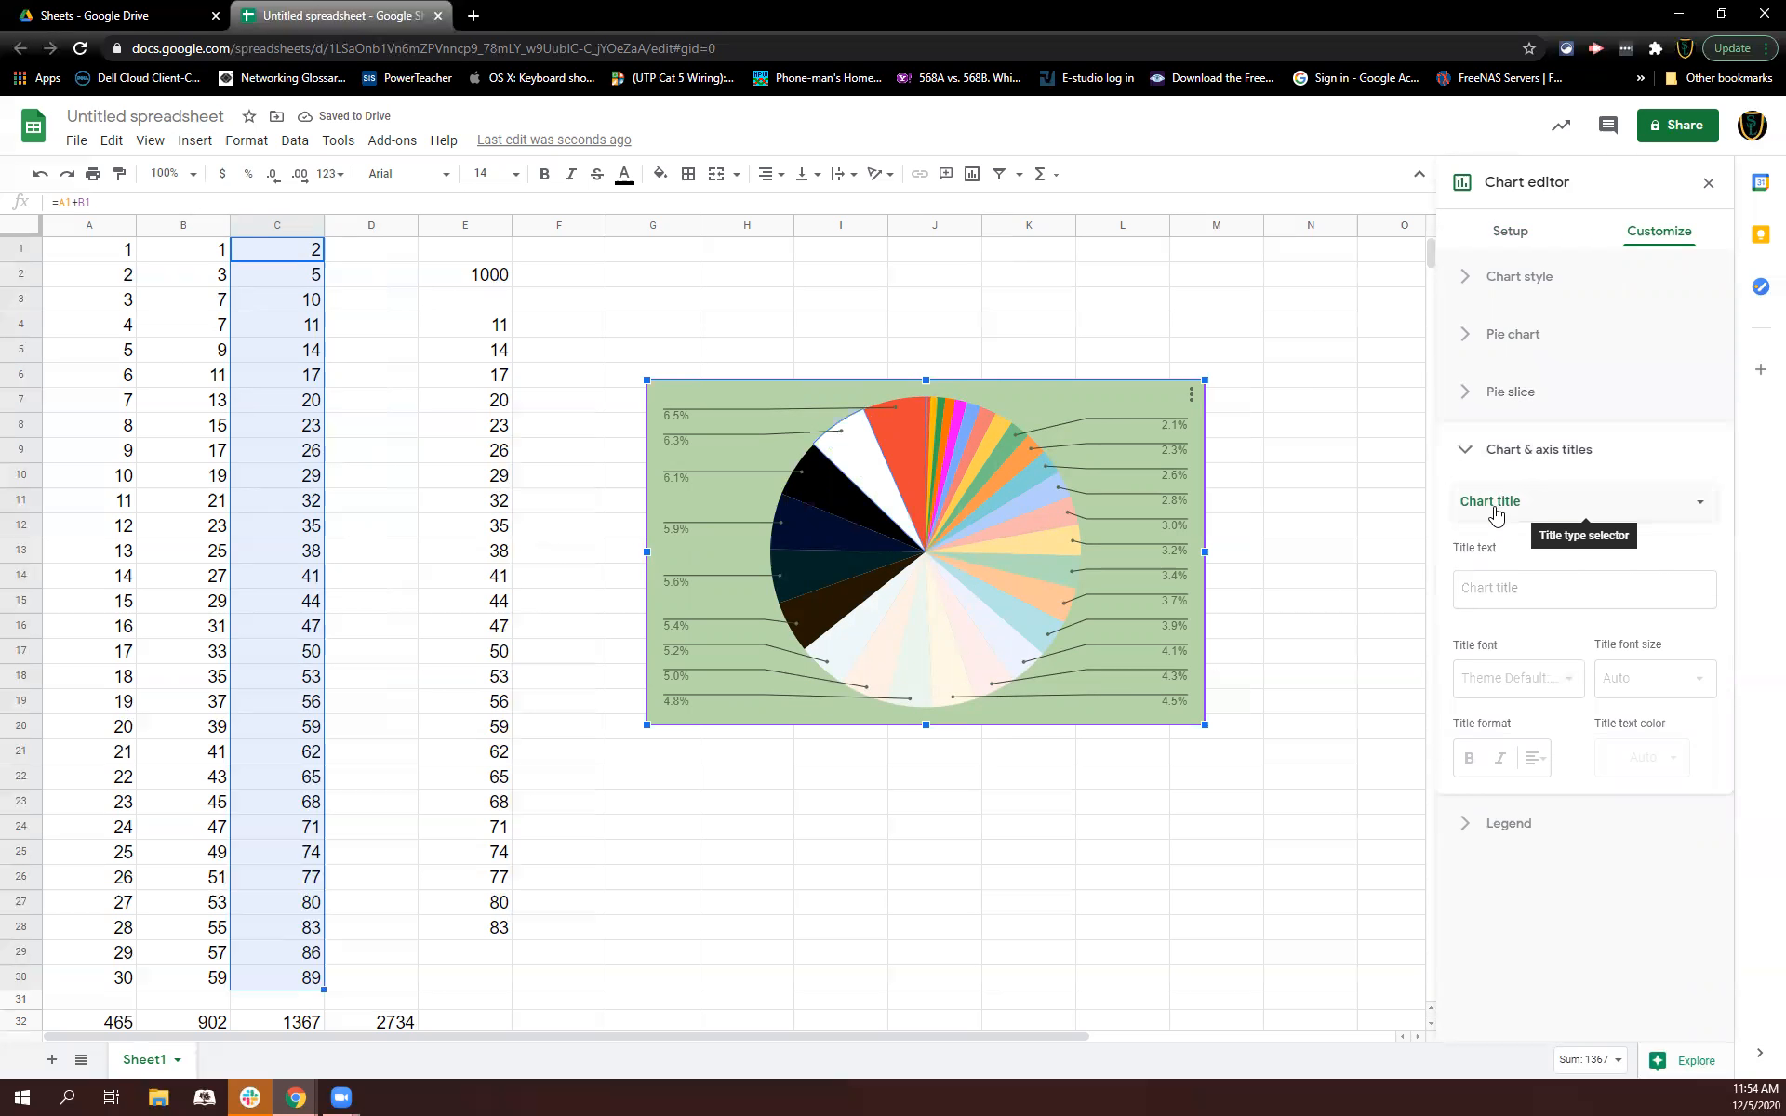
pyautogui.click(1530, 589)
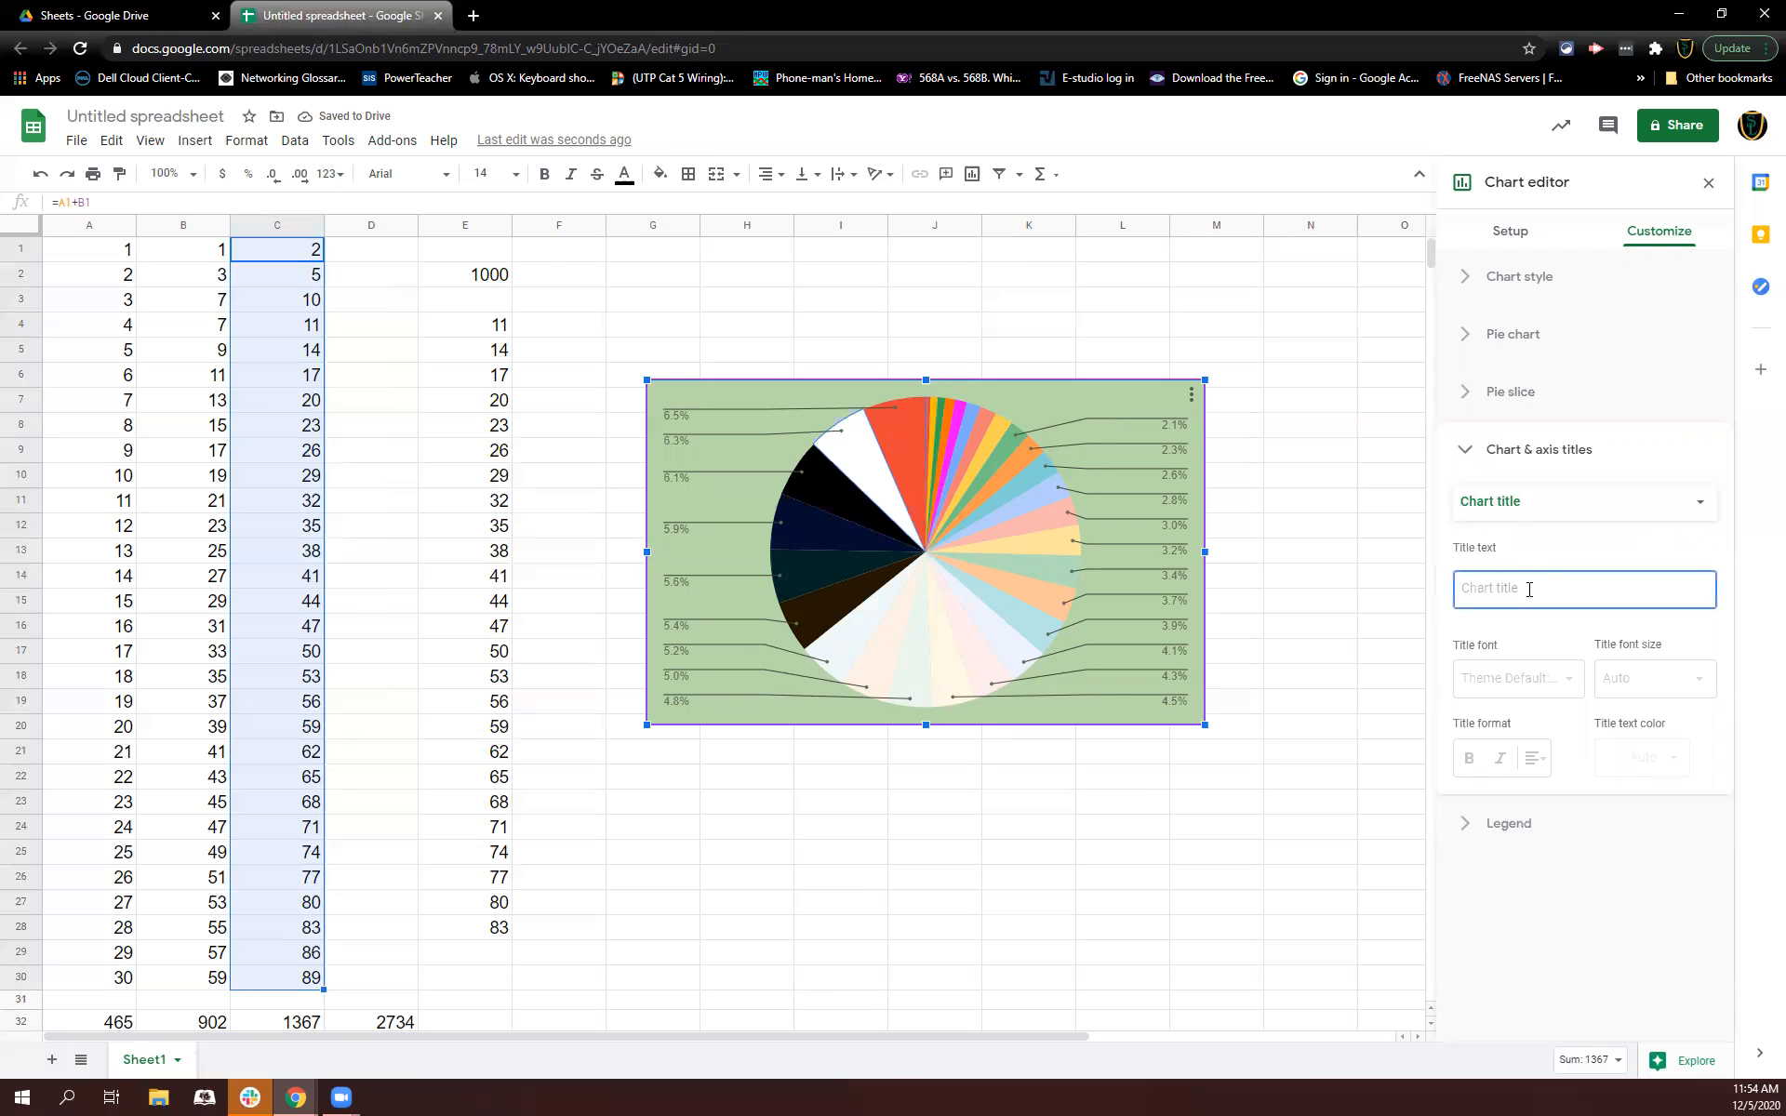
pyautogui.write('Title')
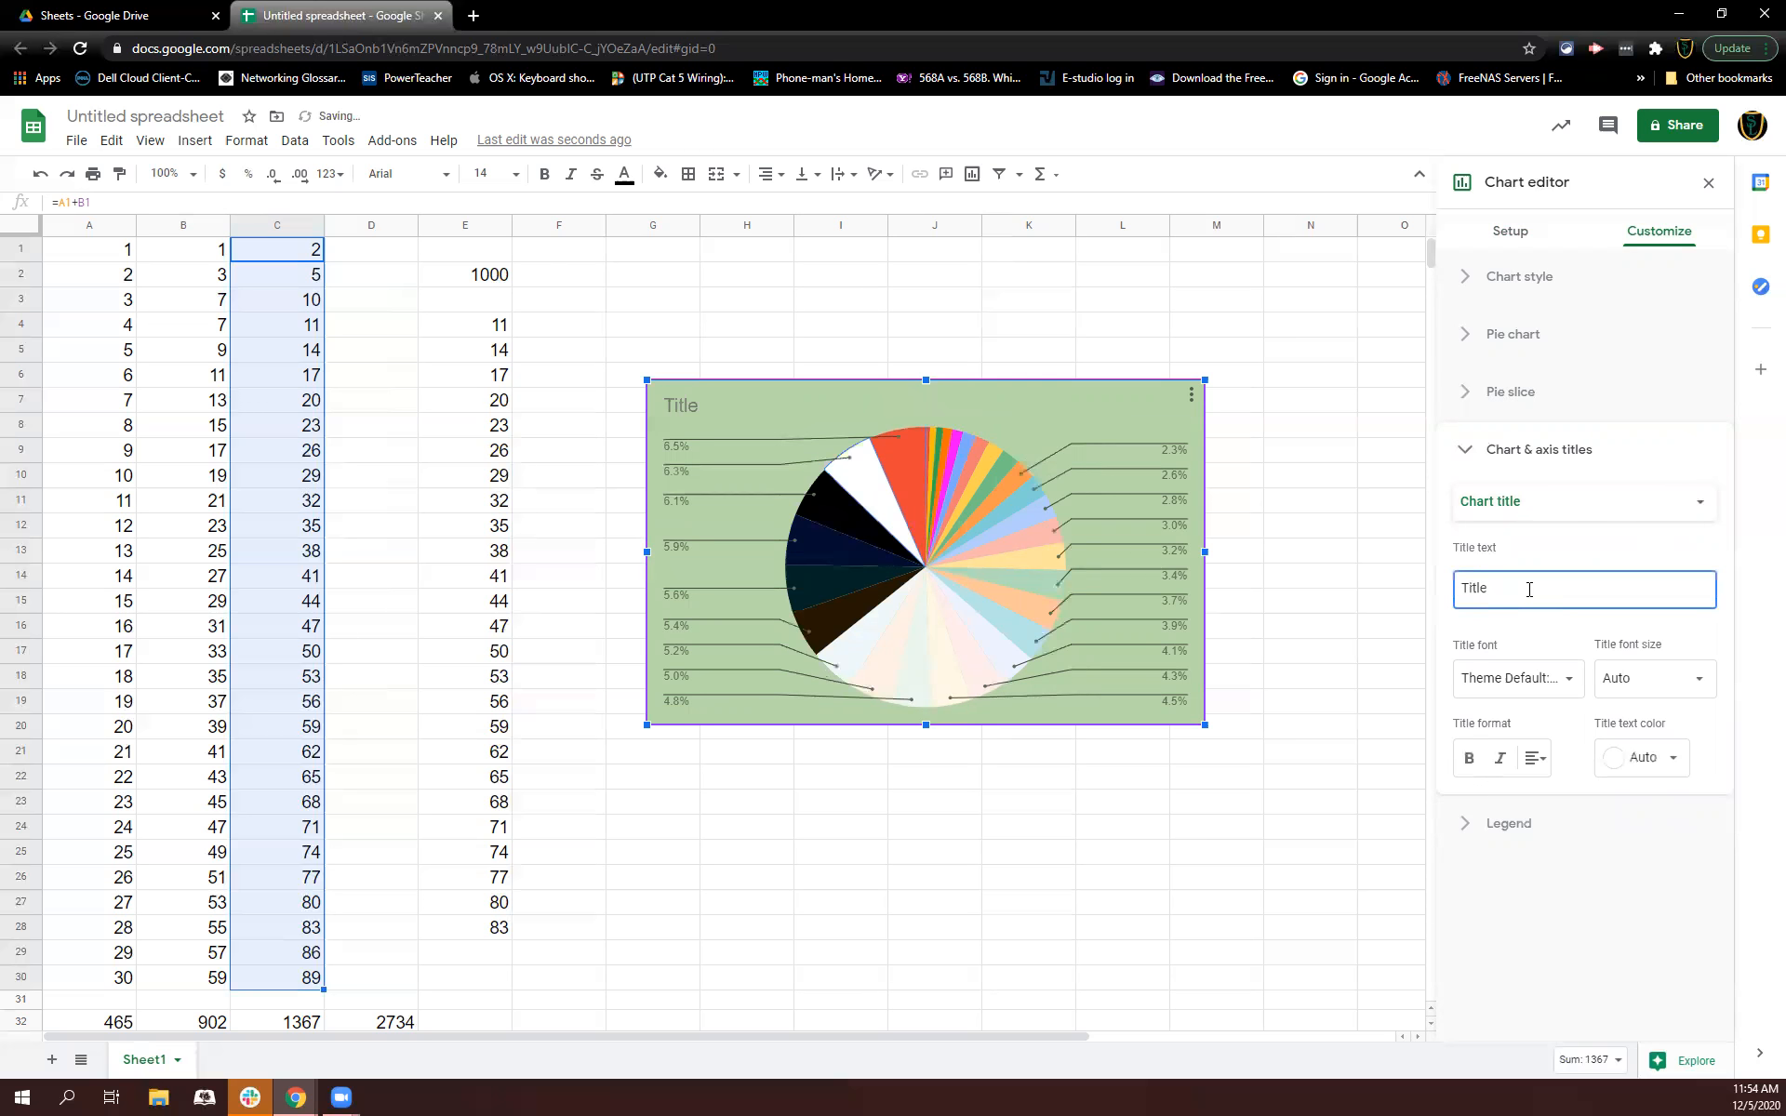
pyautogui.click(1562, 558)
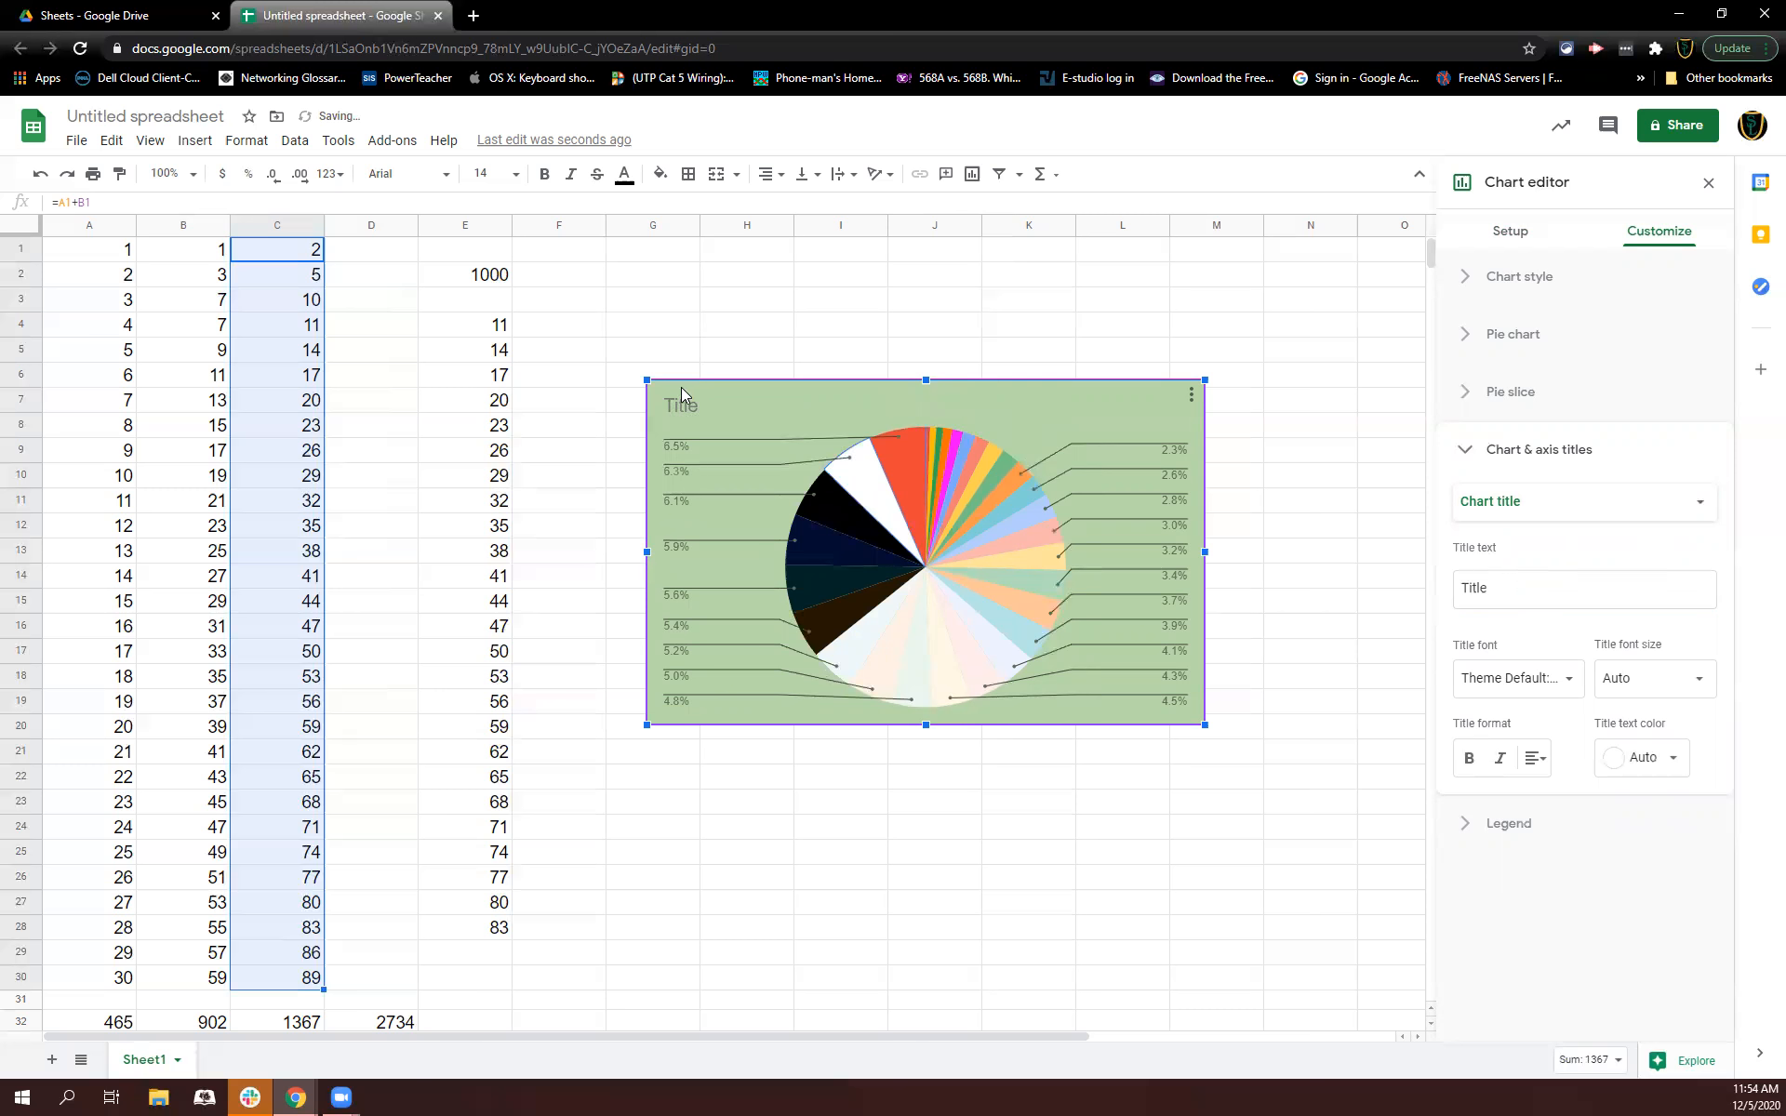
pyautogui.click(1521, 678)
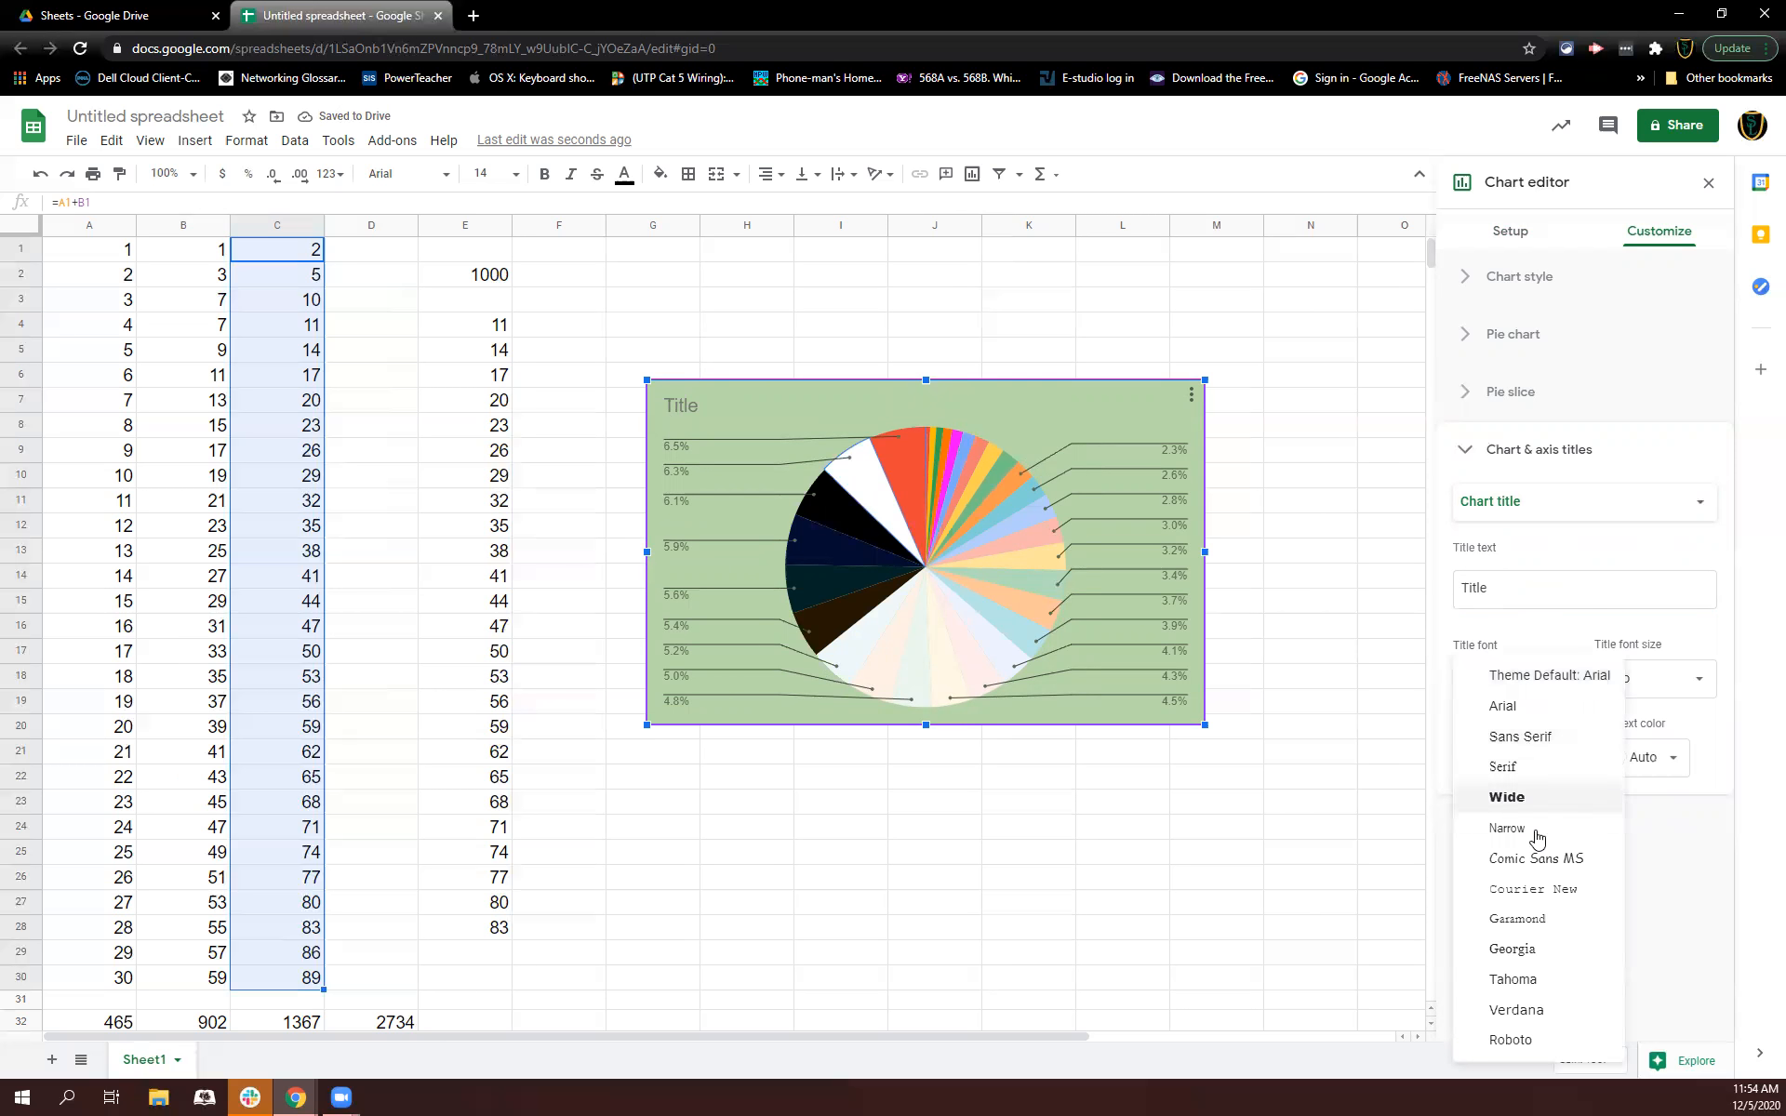
pyautogui.click(1528, 648)
pyautogui.click(1655, 677)
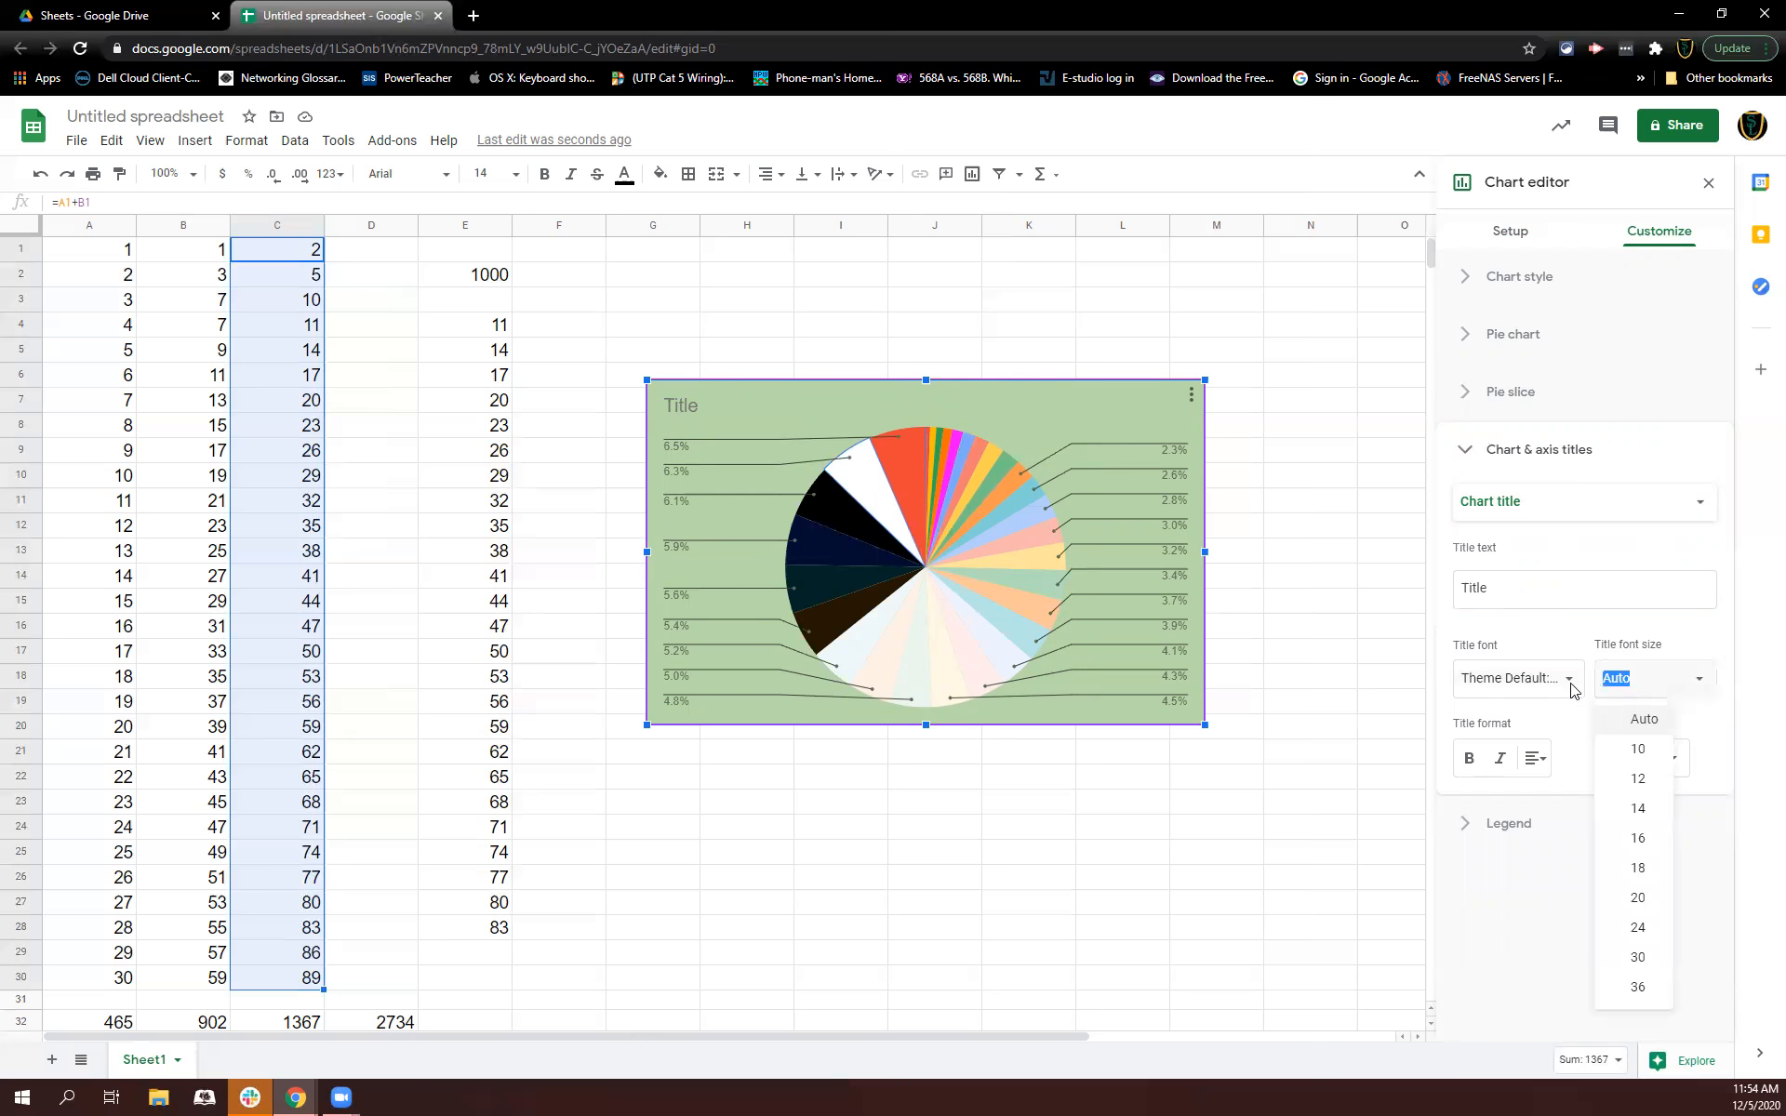
pyautogui.click(1468, 686)
pyautogui.click(1535, 628)
# Step: Set the chart title's text color to magenta
pyautogui.click(1655, 758)
pyautogui.click(1669, 486)
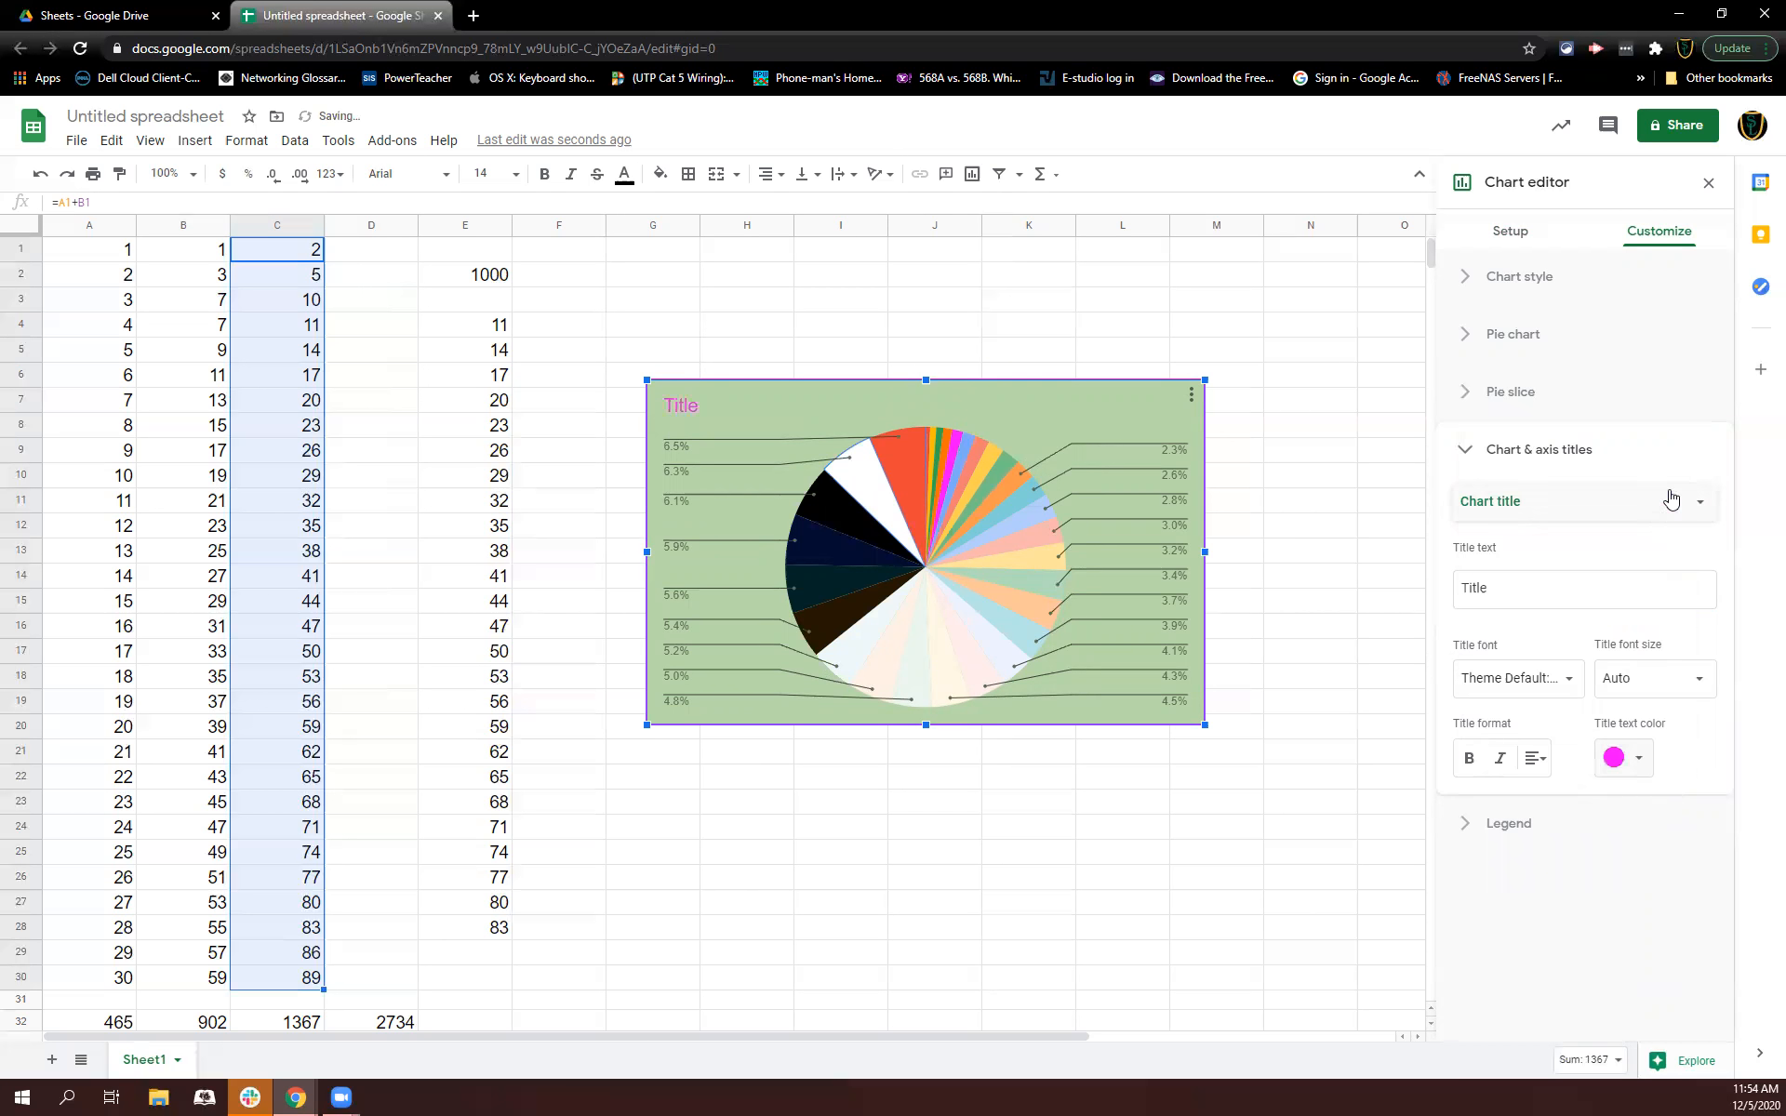
# Step: Make the chart title bold and center-aligned
pyautogui.click(1471, 758)
pyautogui.click(1534, 758)
pyautogui.click(1567, 800)
pyautogui.click(1508, 833)
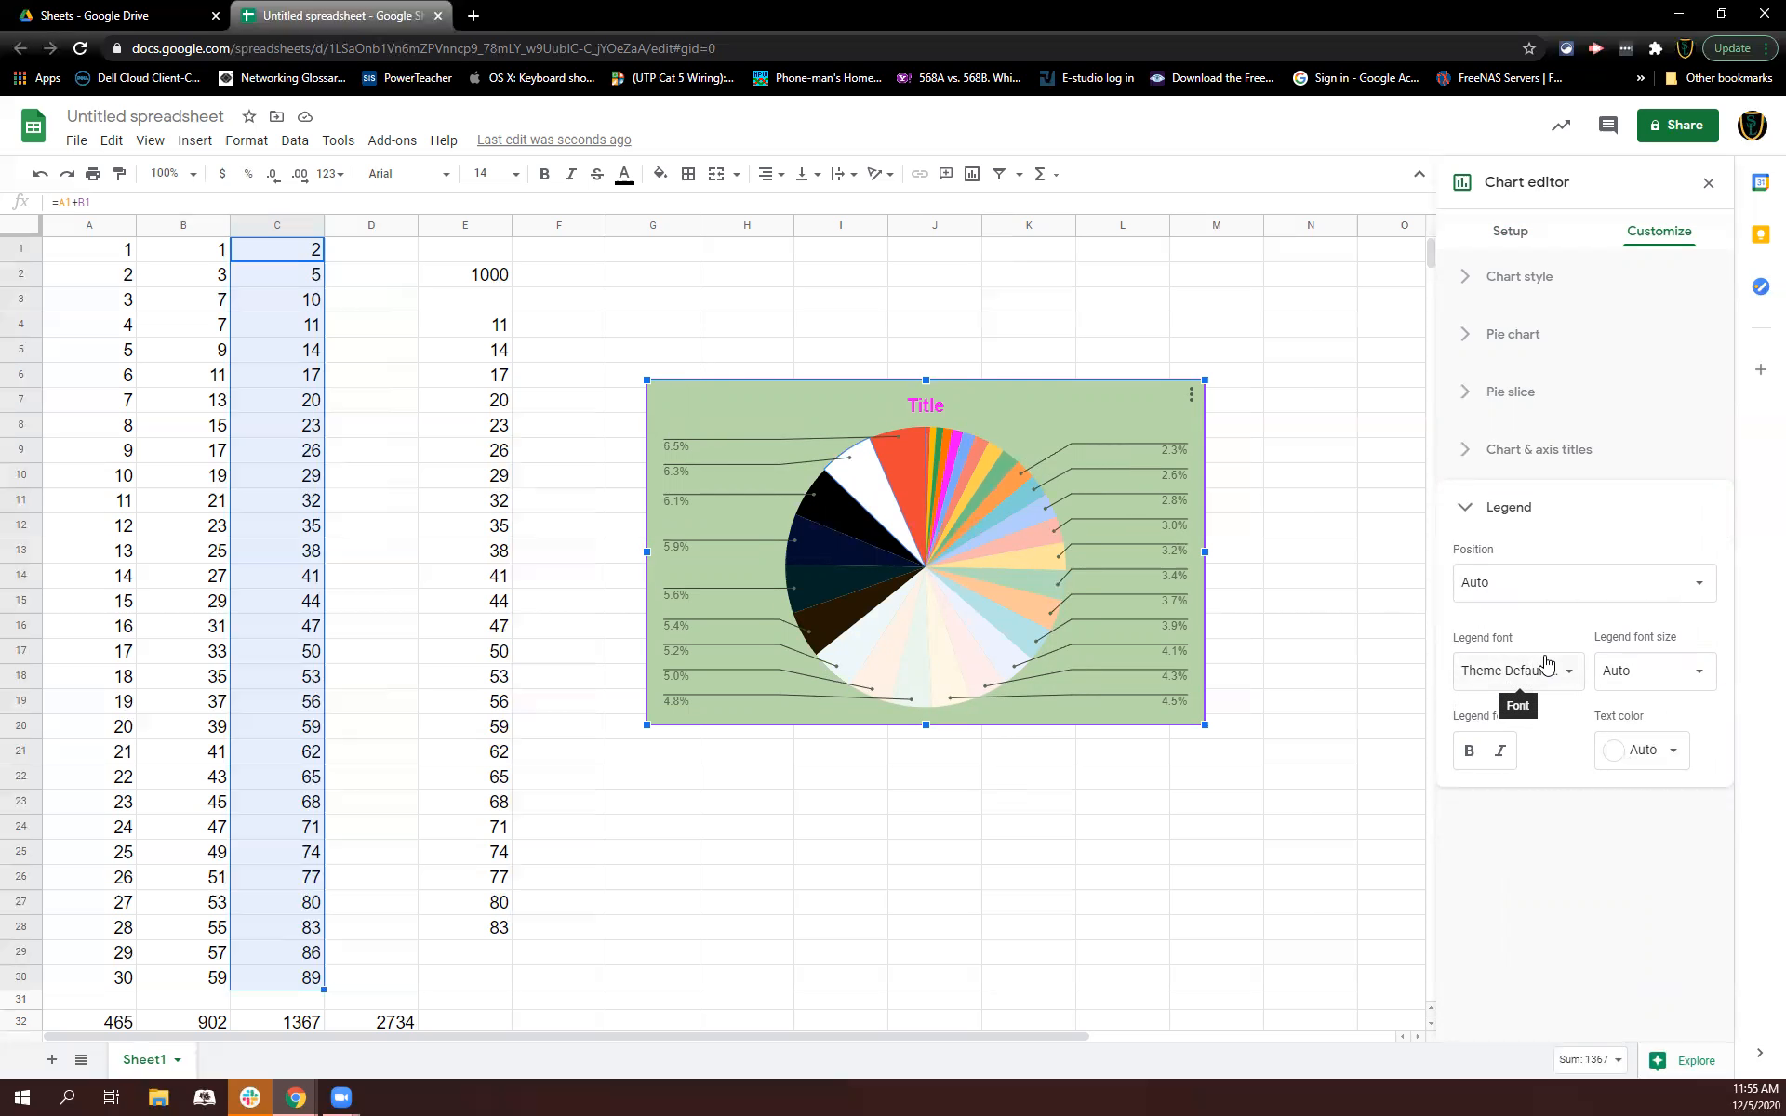
pyautogui.click(1516, 599)
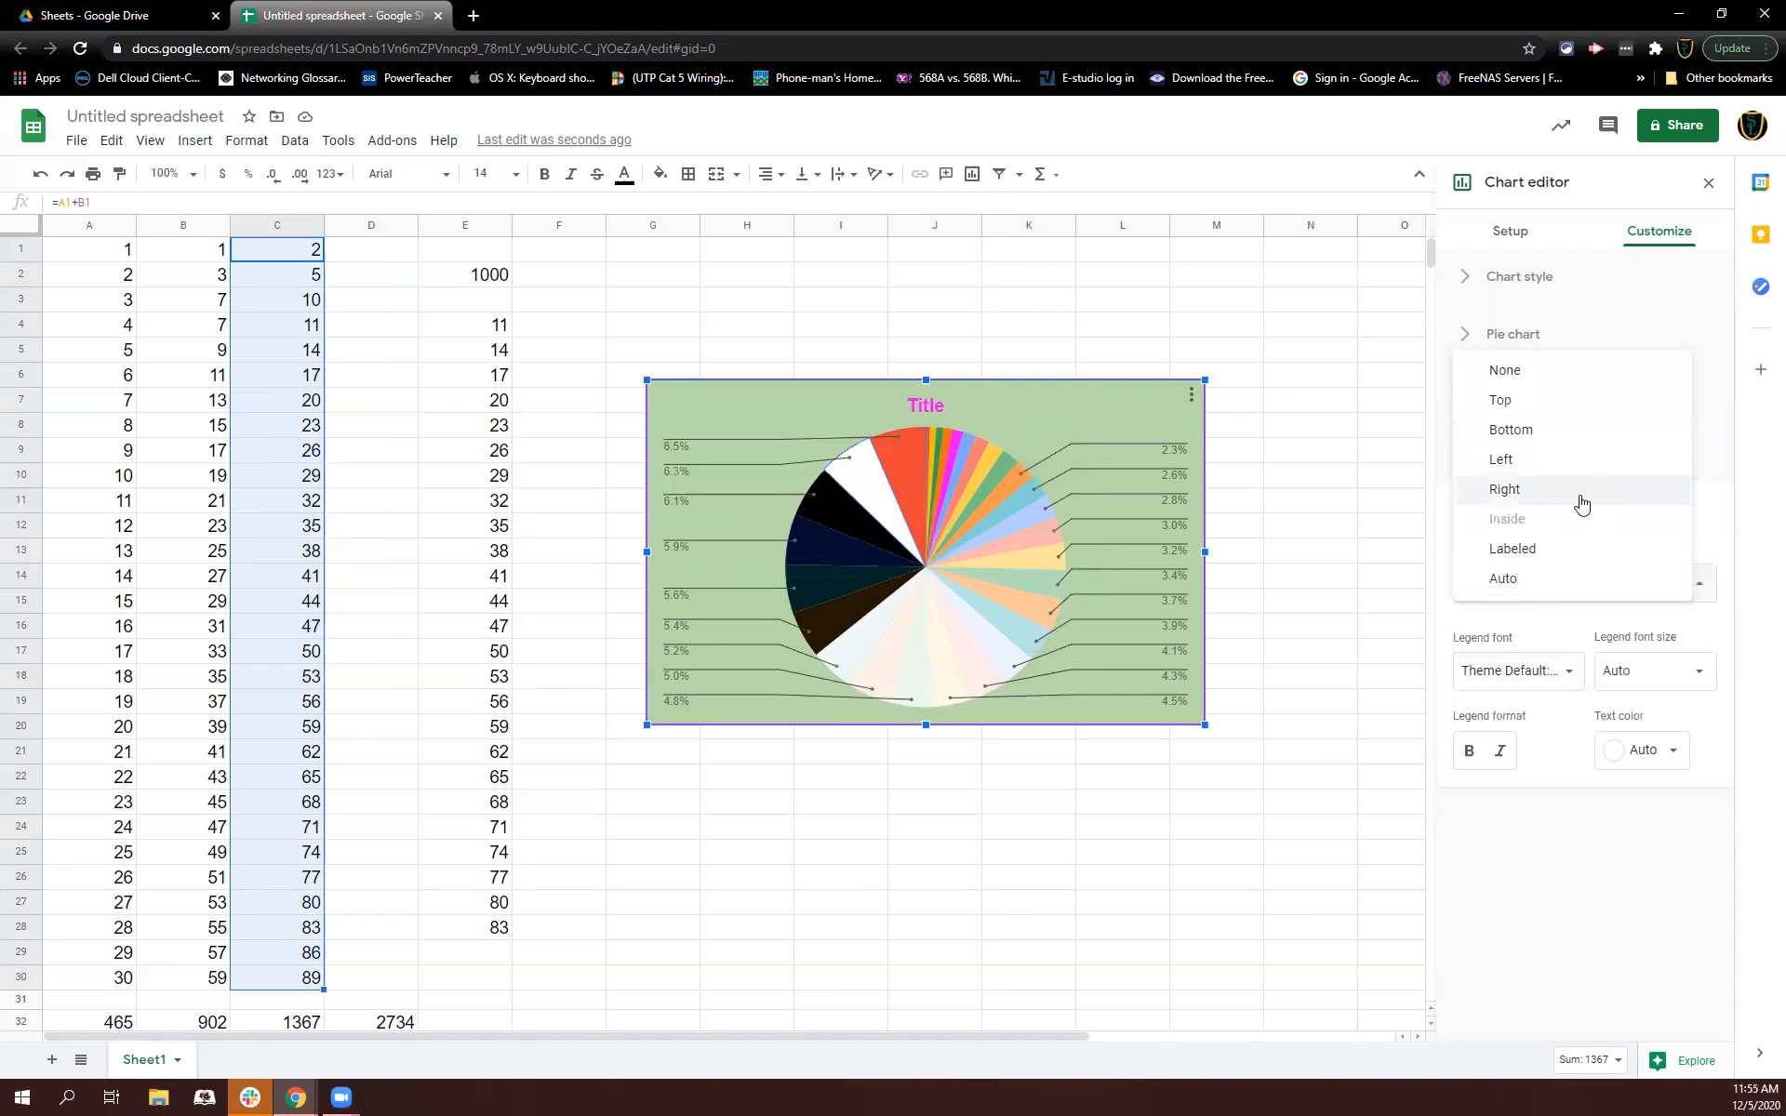
pyautogui.click(1571, 625)
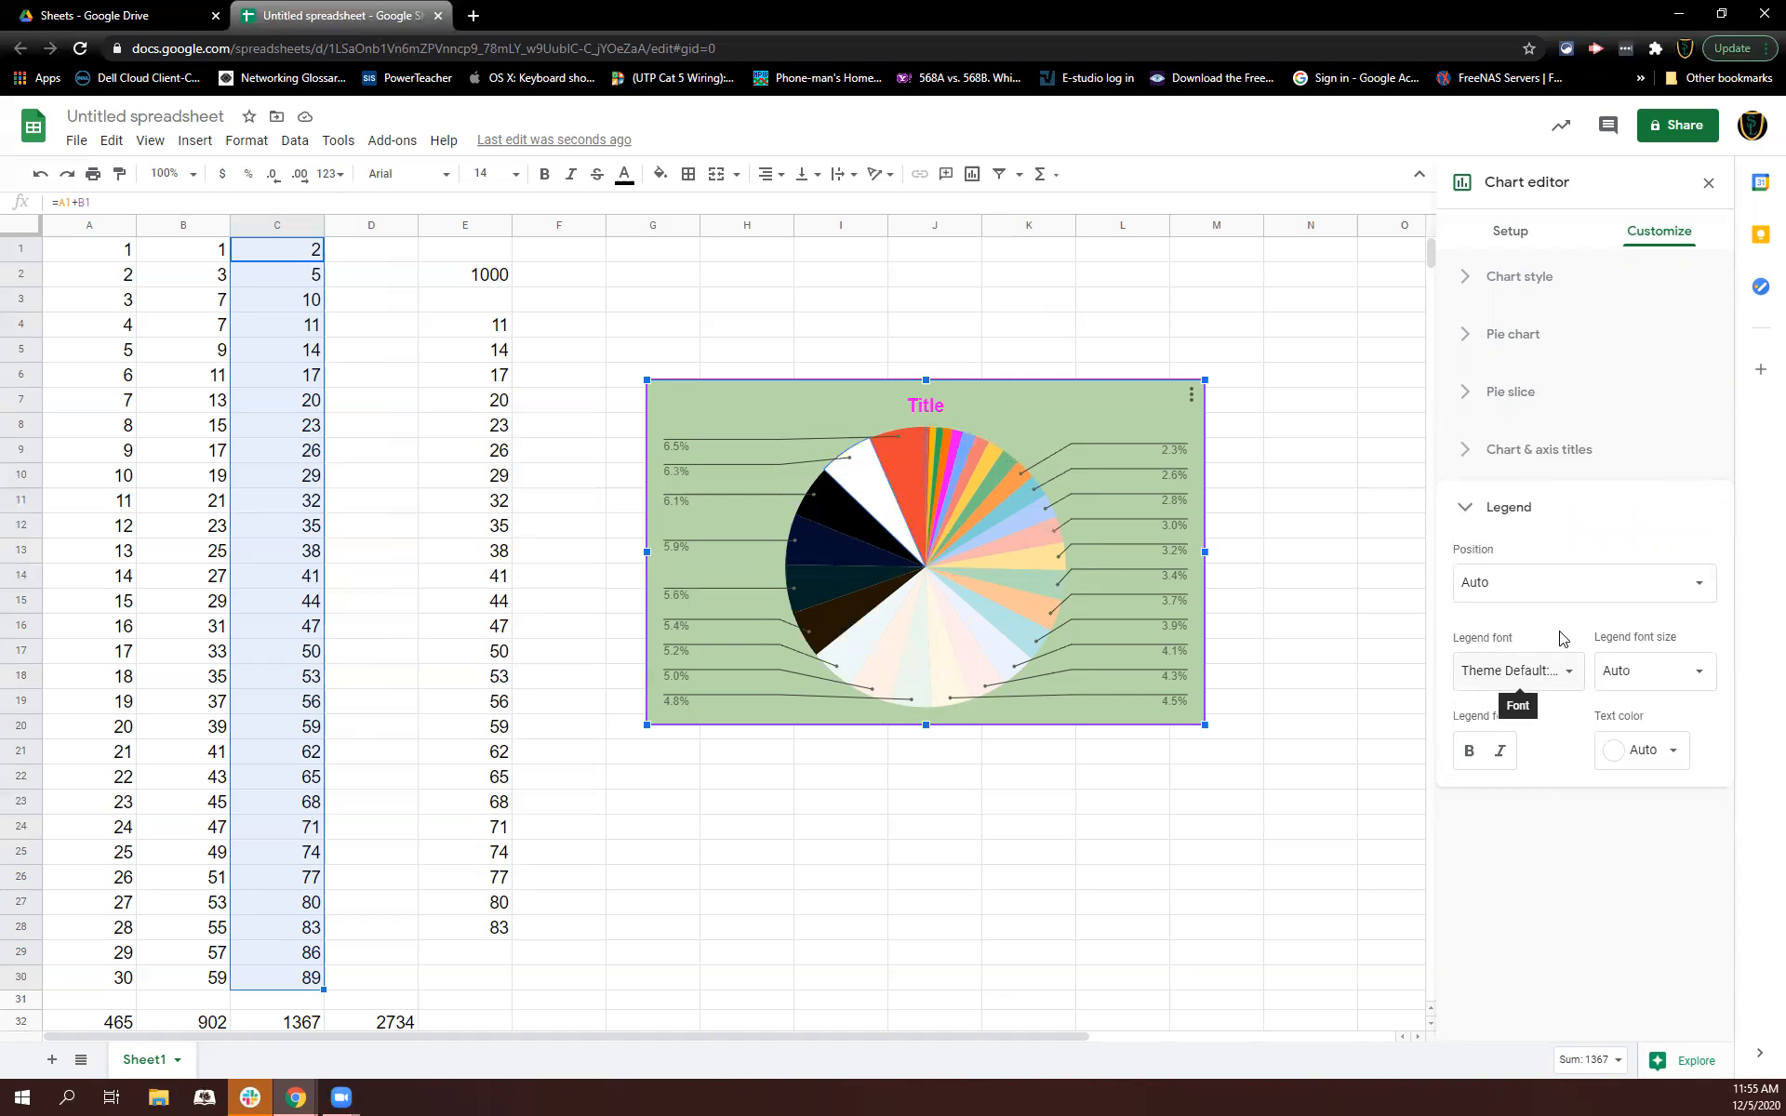